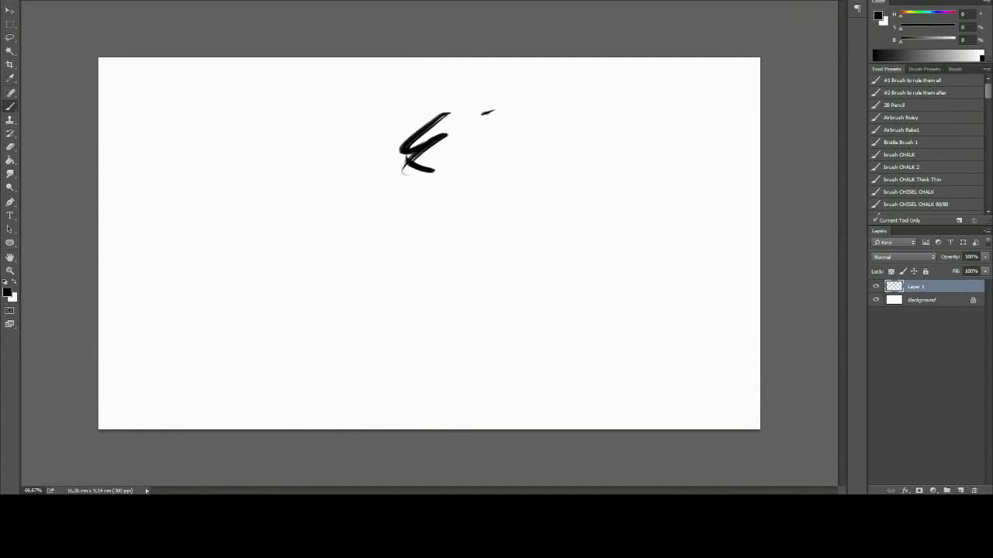
- Block in the figure's gesture with curves, a long diagonal and vertical centre strokes
drag(466, 167, 506, 312)
drag(490, 219, 542, 225)
drag(435, 190, 580, 119)
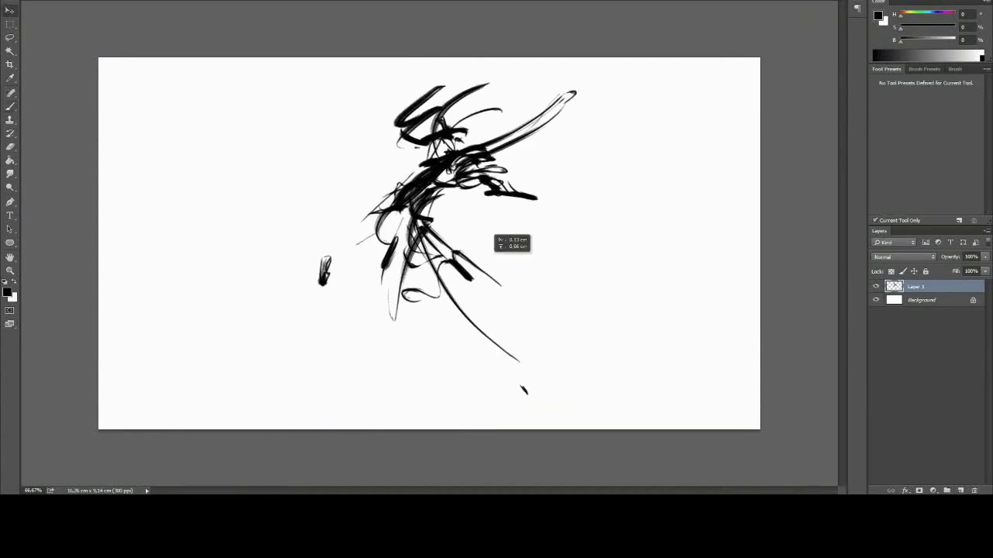
mouse_move(493, 155)
mouse_down()
mouse_move(359, 148)
mouse_move(465, 89)
mouse_up()
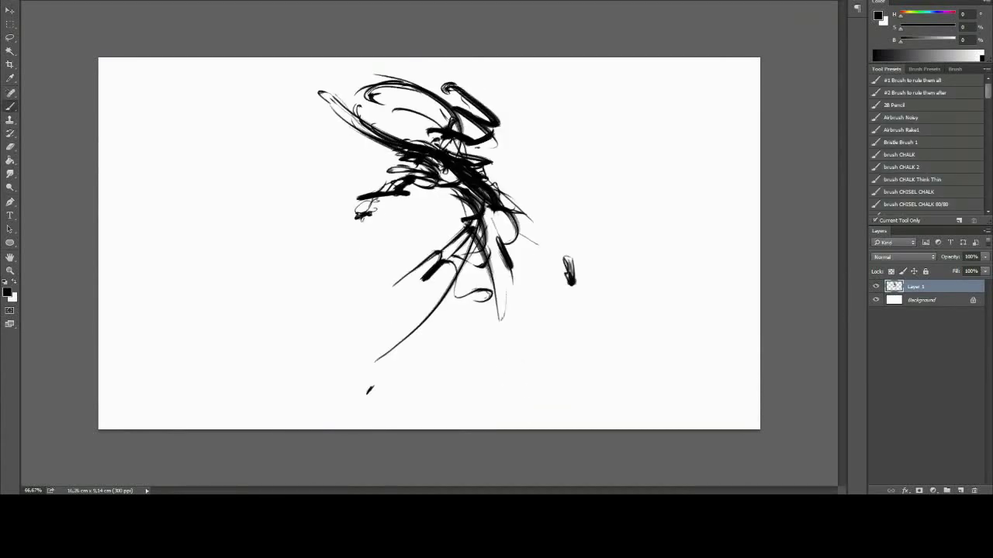
drag(439, 183, 497, 369)
drag(483, 169, 498, 370)
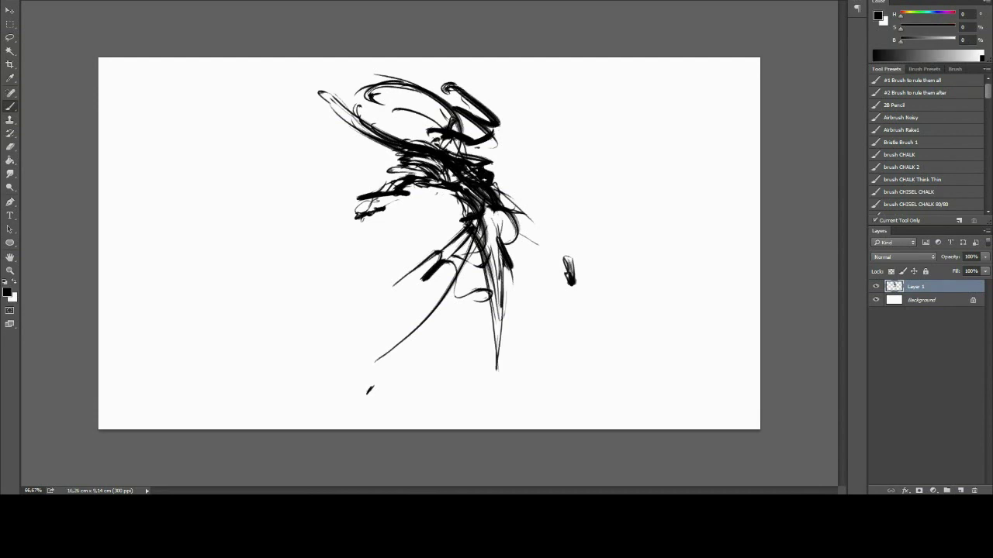
- Hatch the figure's centre and erase a stray stroke at the upper left, checking the mirrored view
key(h)
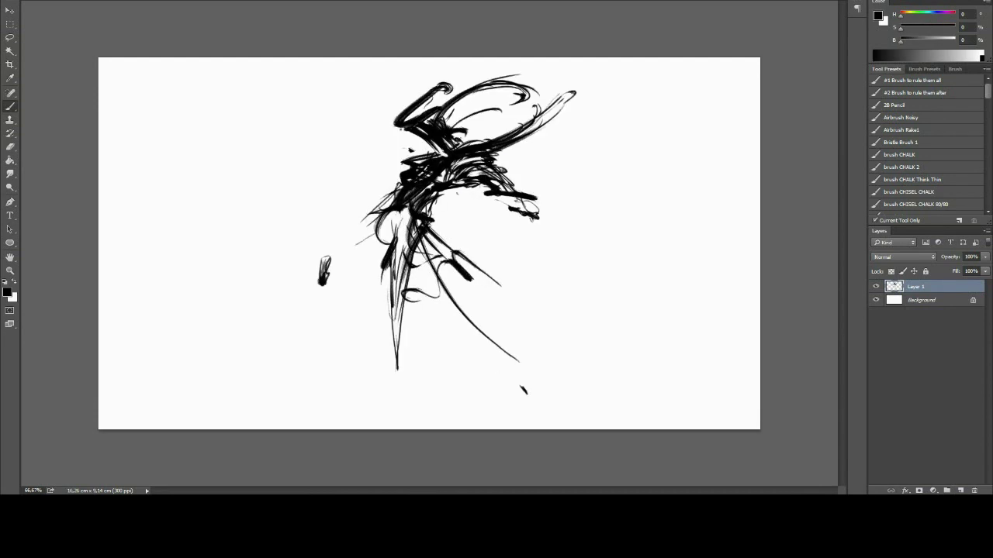
drag(434, 227, 501, 284)
drag(404, 233, 442, 301)
key(h)
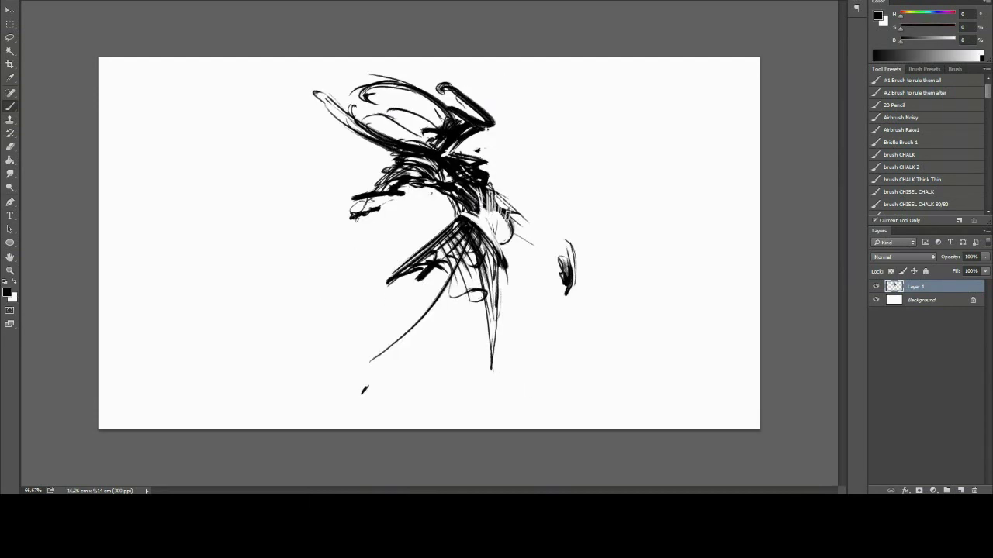
key(x)
mouse_move(314, 93)
mouse_down()
mouse_move(373, 132)
mouse_move(277, 194)
mouse_up()
key(x)
mouse_move(446, 208)
mouse_down()
mouse_move(497, 241)
mouse_move(492, 370)
mouse_up()
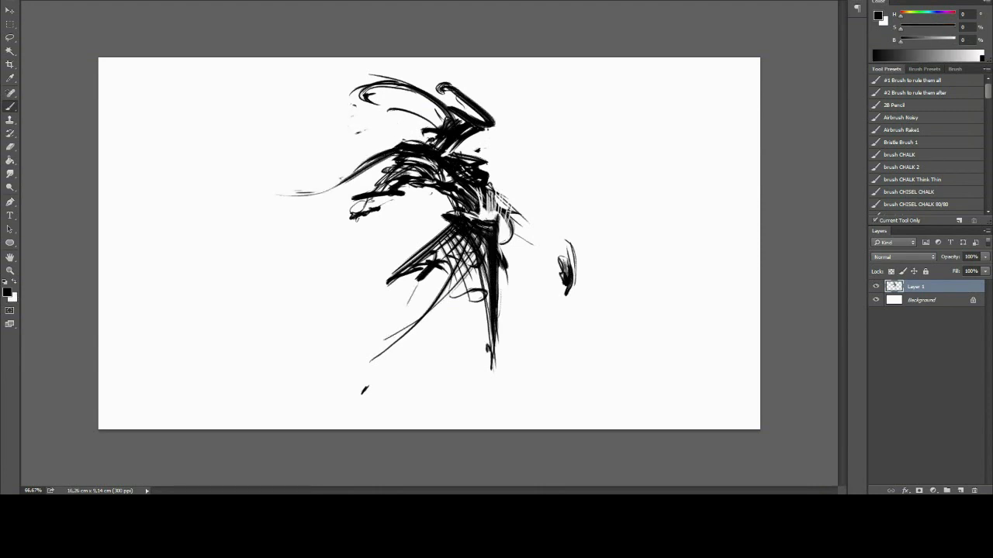
- Shrink the drawing slightly and rework the long strokes at the figure's lower left
drag(577, 372, 543, 333)
drag(392, 291, 285, 400)
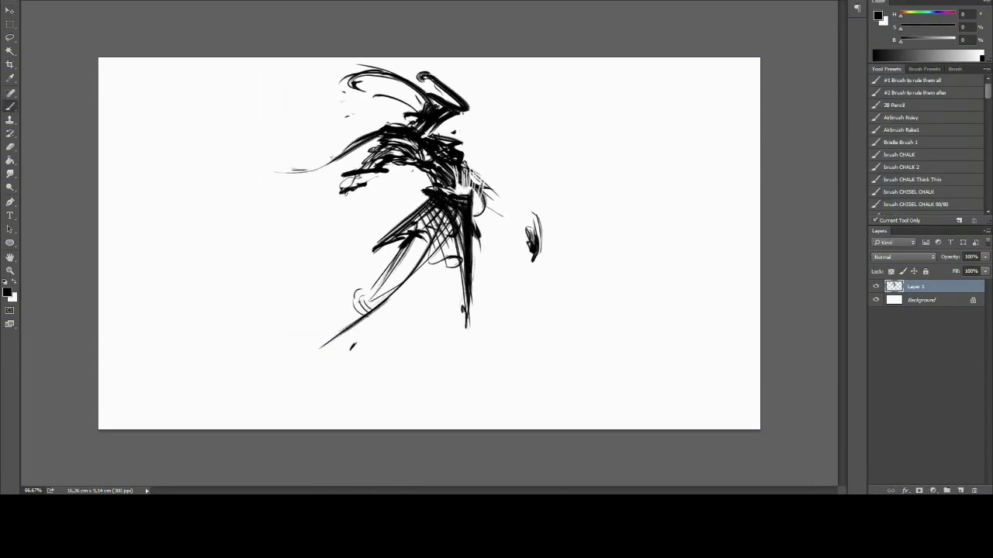
drag(439, 210, 318, 372)
key(ctrl+z)
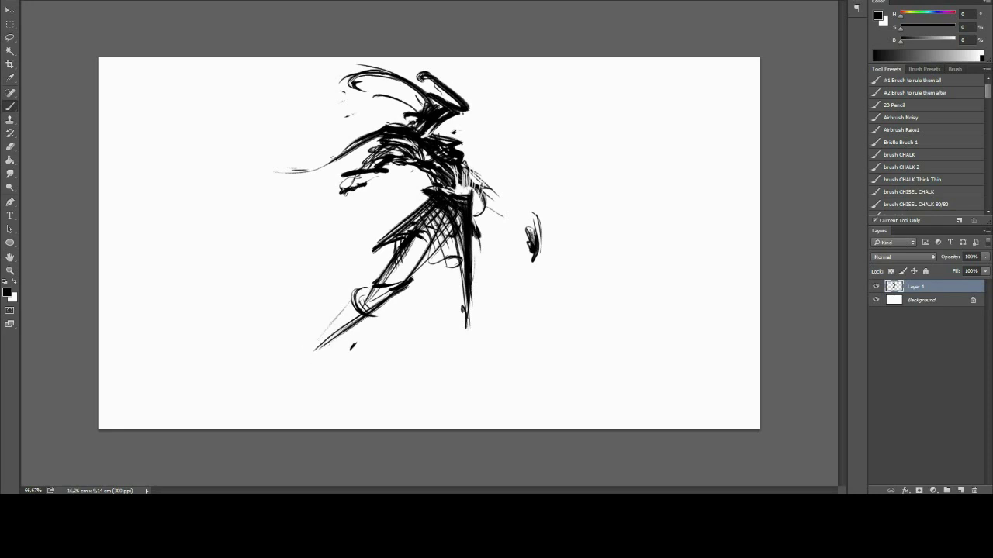
drag(349, 289, 314, 353)
- Hatch white lines over the lower-left strokes and add black strokes along the right arm
key(x)
drag(407, 283, 314, 349)
drag(458, 225, 341, 318)
key(x)
drag(465, 149, 512, 223)
key(x)
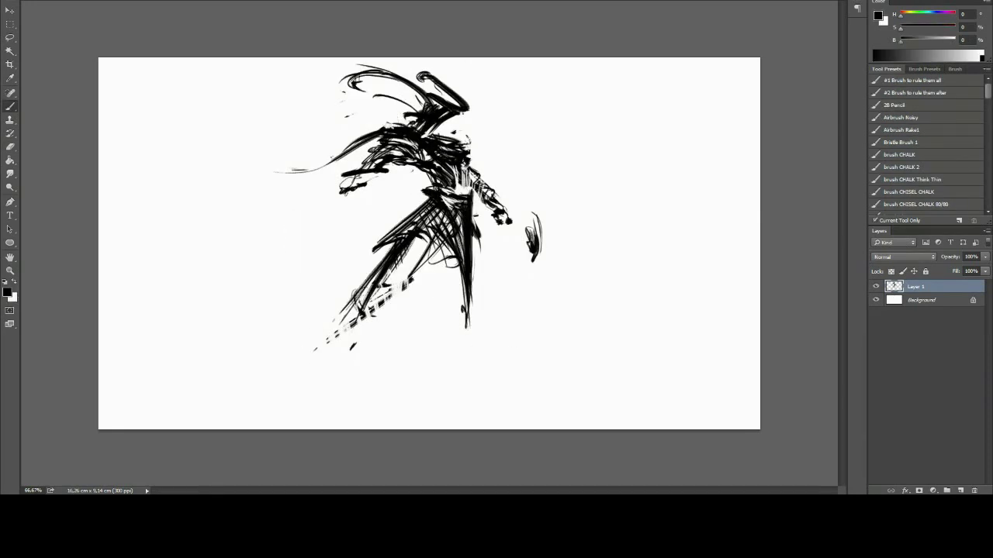
- Paint white over the blobs near the figure's hand after checking the mirrored view
key(h)
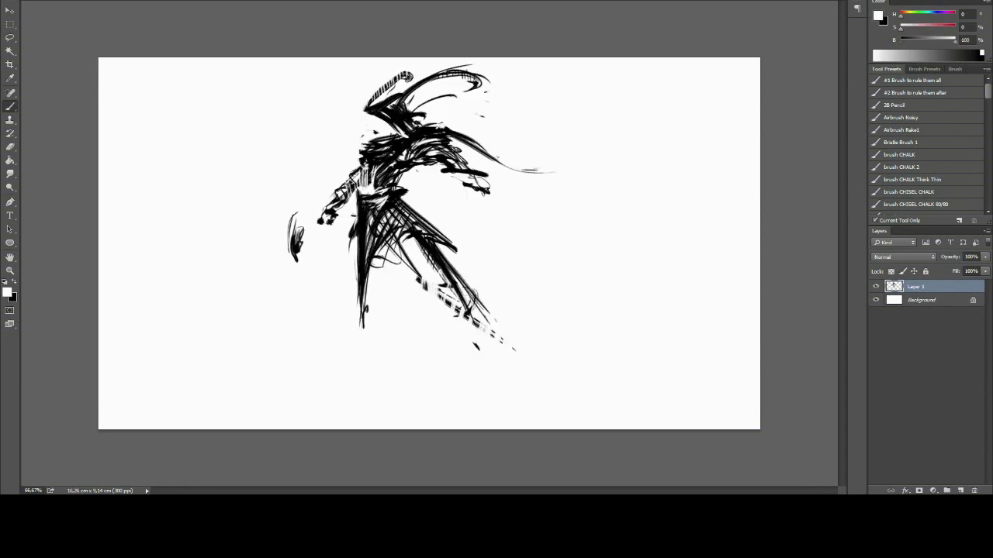
key(x)
key(x)
key(x)
key(x)
key(x)
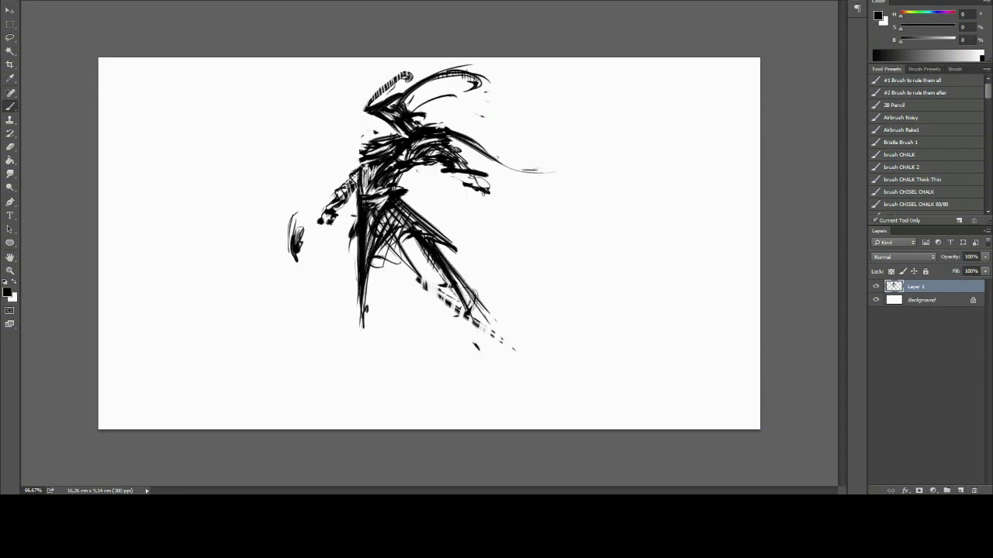
key(x)
key(x)
key(x)
key(x)
key(x)
key(x)
key(x)
drag(488, 193, 476, 172)
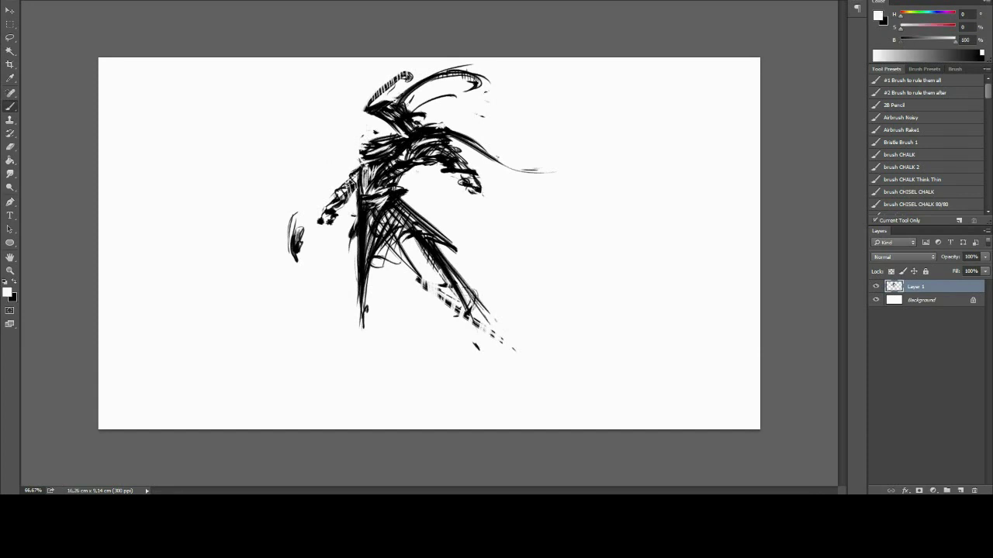
key(x)
key(x)
key(x)
key(x)
key(x)
- Add black strokes at the shoulder and a long stroke across the arm, then trim it
drag(357, 162, 341, 193)
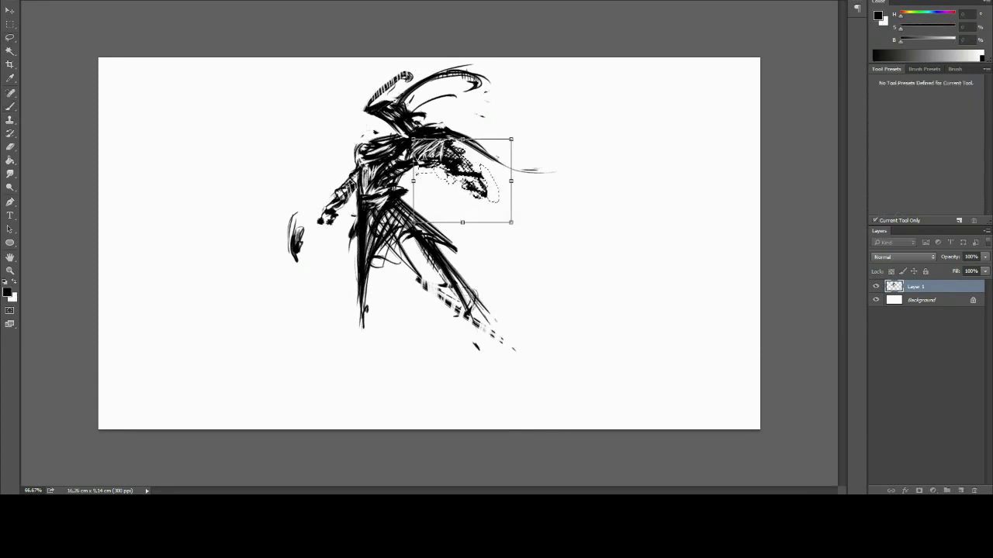
drag(429, 177, 578, 186)
key(e)
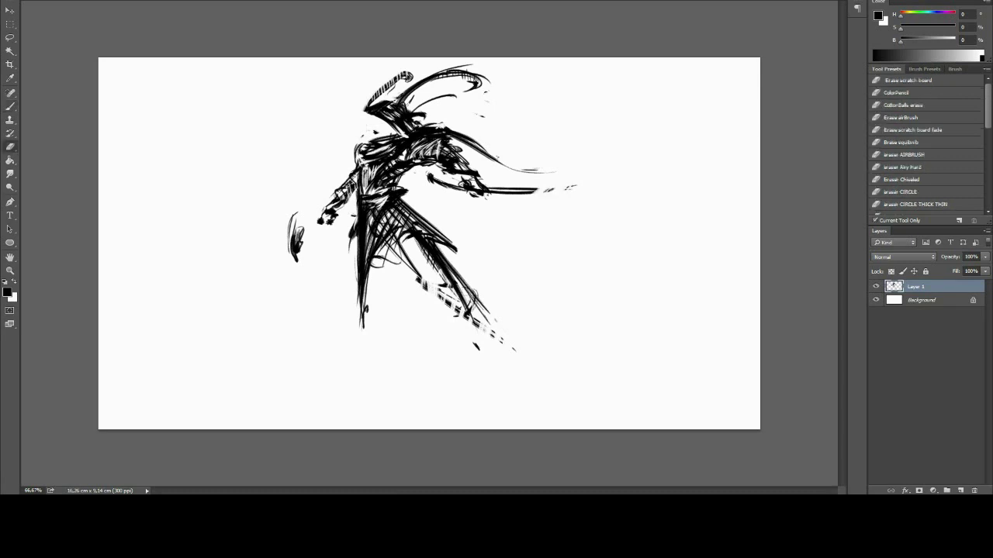
key(ctrl+alt+h)
- Lasso the arm and torso region and reshape it with Free Transform
drag(357, 138, 423, 237)
key(ctrl+t)
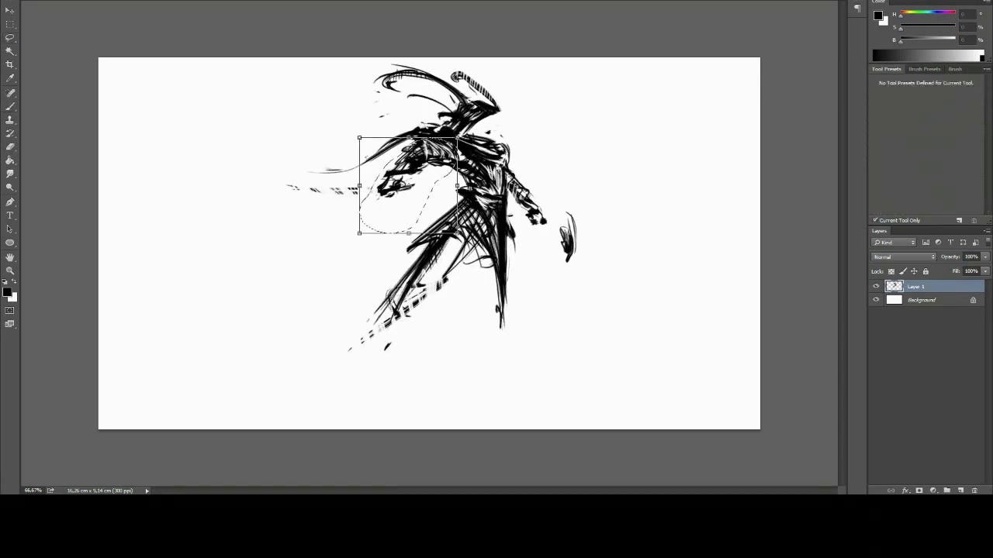
key(Return)
key(e)
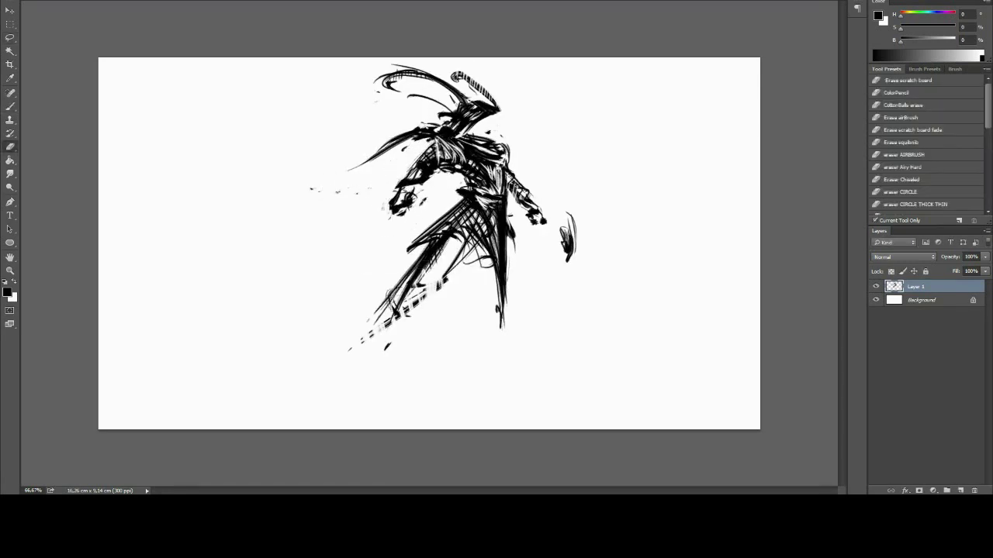
key(ctrl+alt+h)
- Add black strokes to the figure's lower robe, undoing the last one
key(b)
key(x)
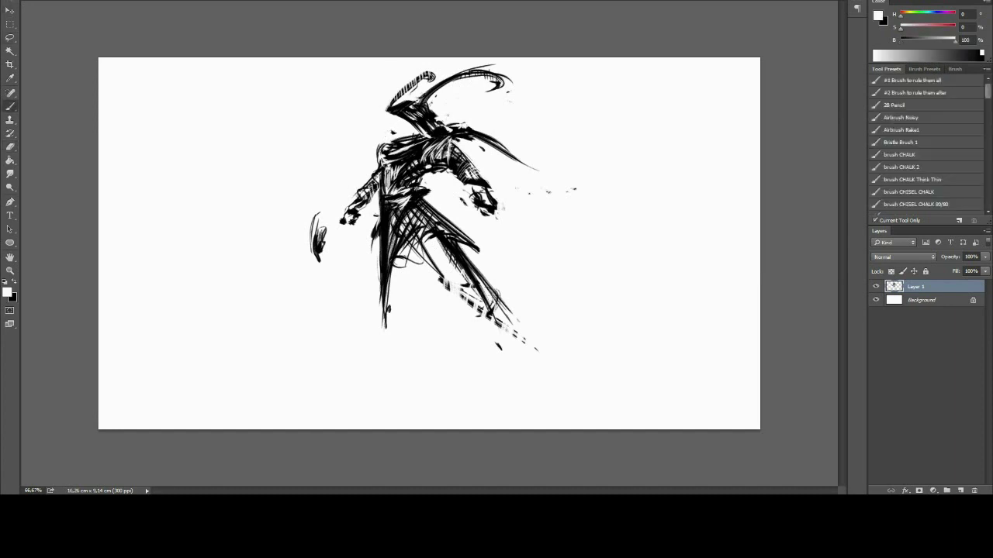
key(x)
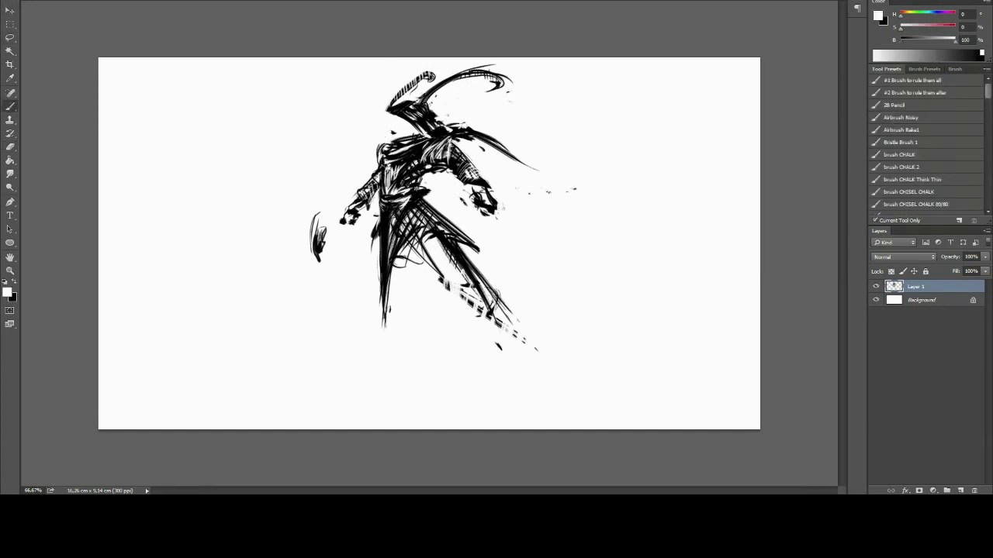
drag(378, 245, 385, 315)
drag(470, 248, 523, 307)
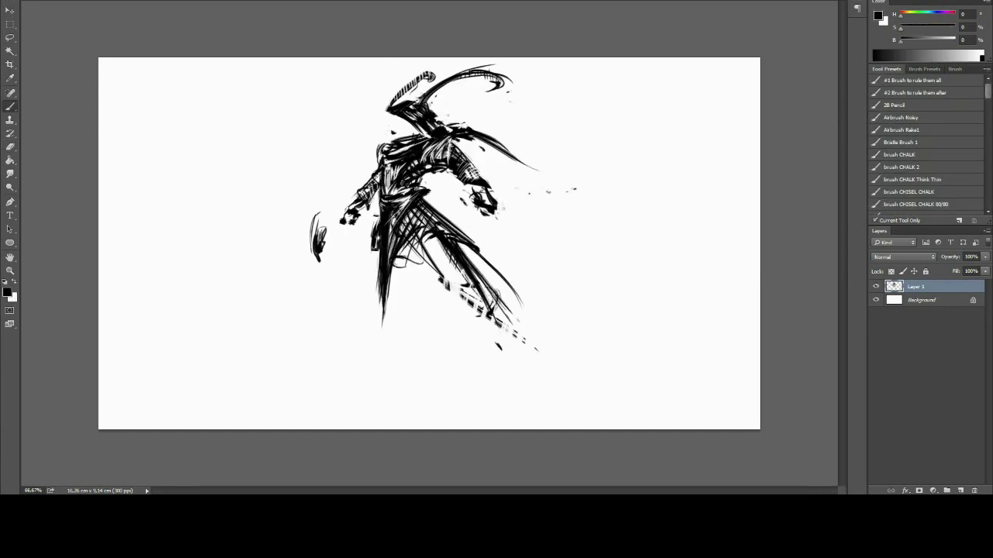
key(ctrl+z)
- Paint the curved blade in the figure's hand with a small stroke at its tip
key(x)
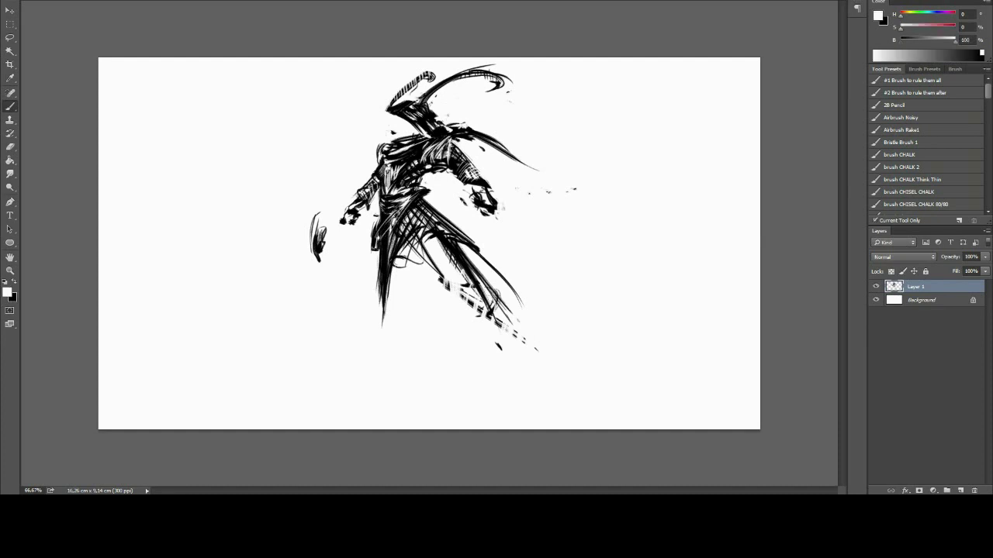
key(x)
drag(340, 221, 317, 241)
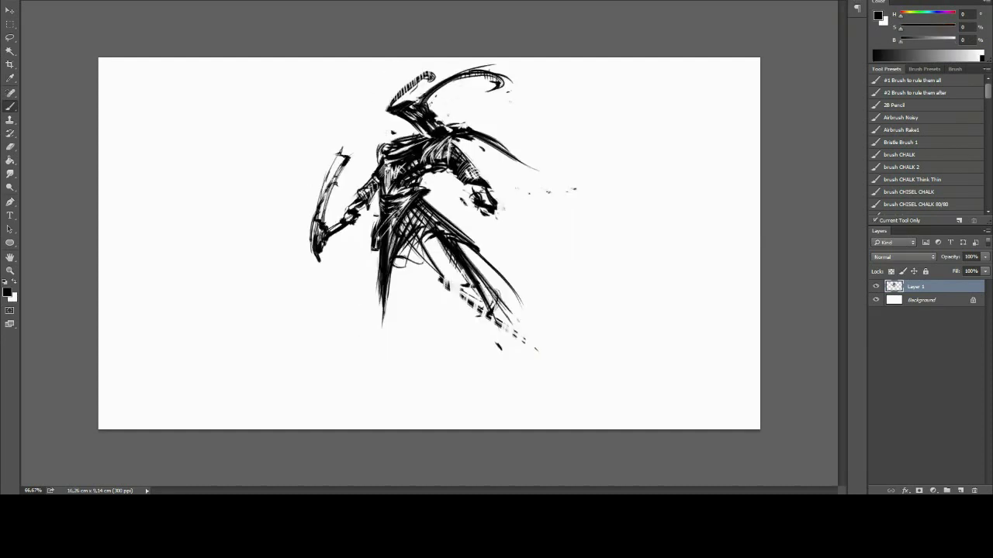
drag(341, 157, 354, 162)
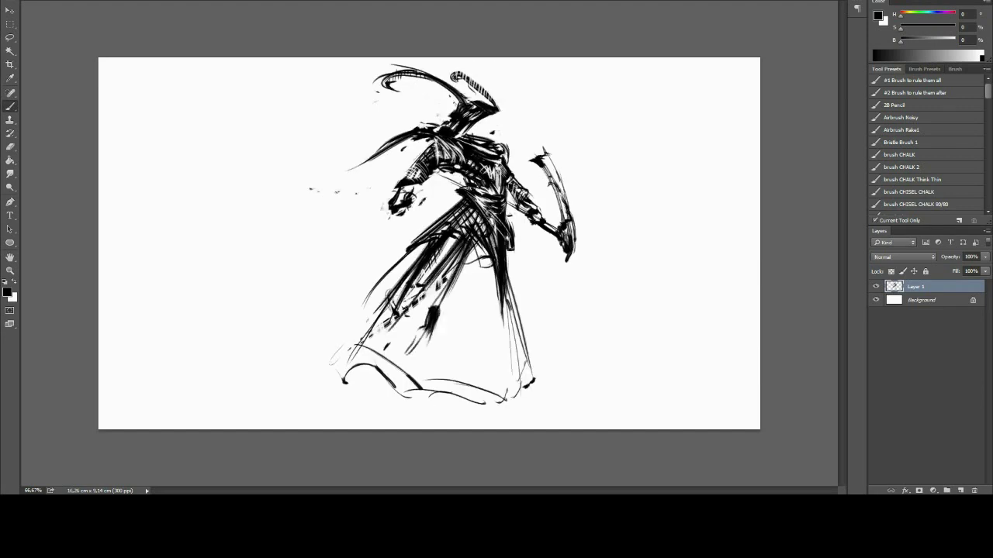
- Lighten the figure's mid-body with white strokes
key(x)
drag(458, 225, 485, 252)
key(x)
key(x)
mouse_move(438, 186)
mouse_down()
mouse_move(465, 175)
mouse_move(397, 212)
mouse_up()
key(x)
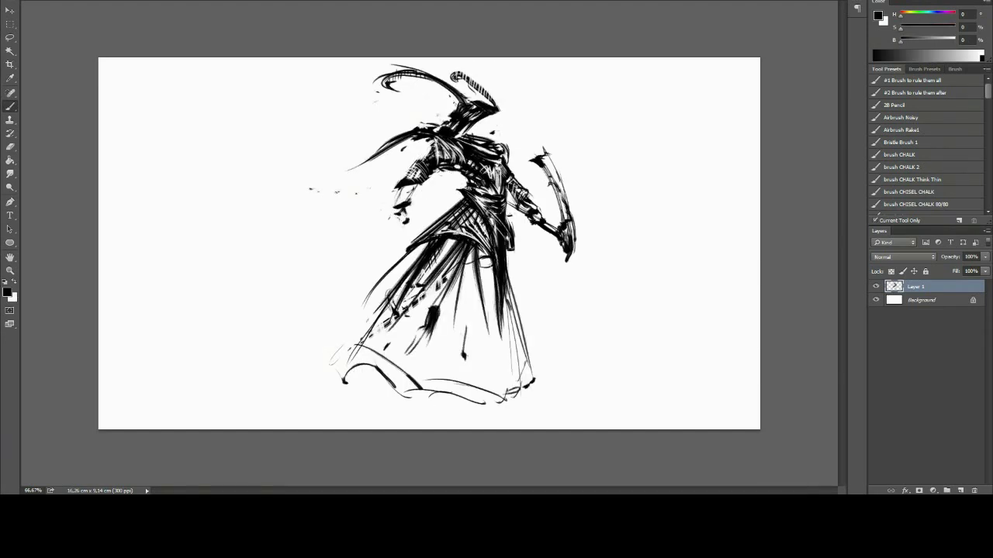
- Erase the scythe blade at the right and hatch the skirt's left edge
key(e)
drag(546, 155, 570, 256)
key(b)
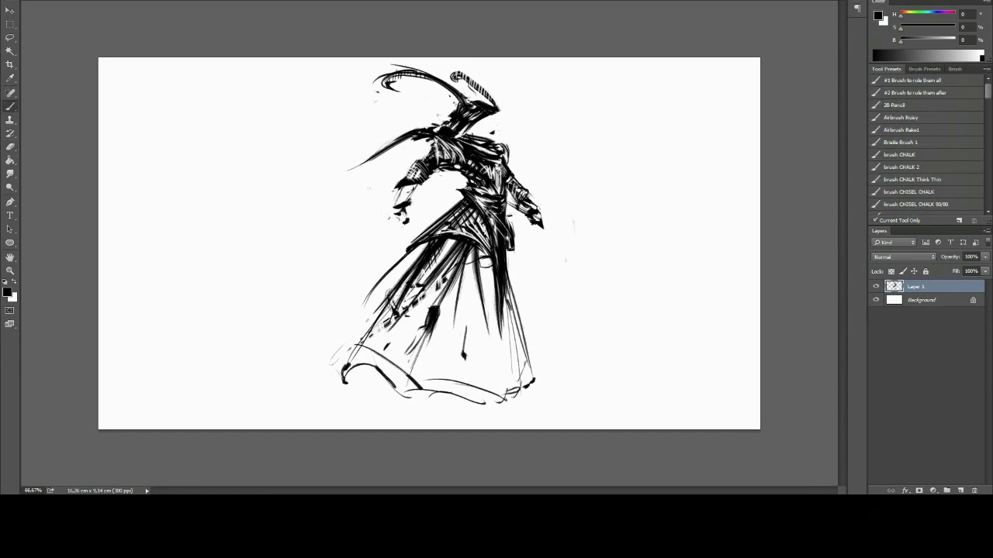
drag(402, 261, 378, 280)
key(h)
key(h)
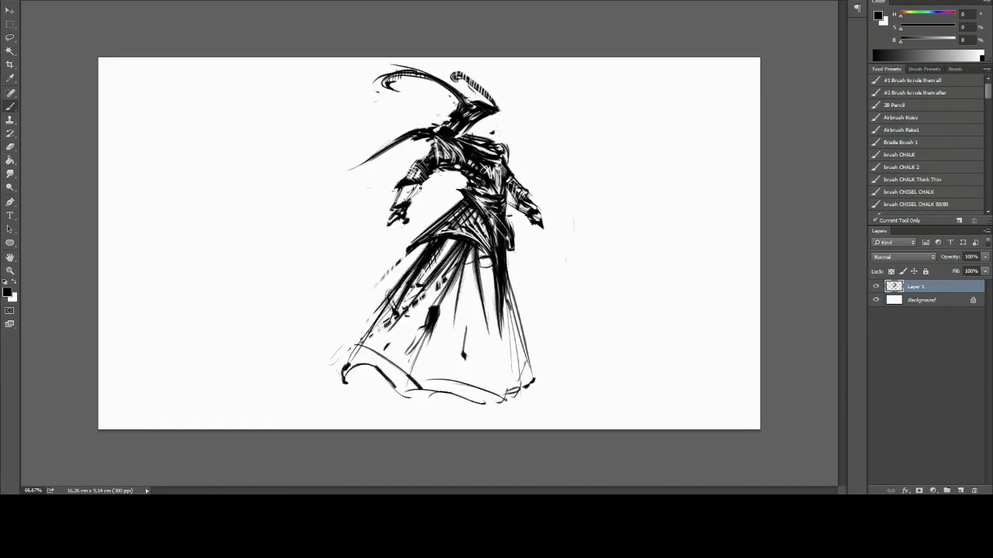
key(h)
key(h)
key(h)
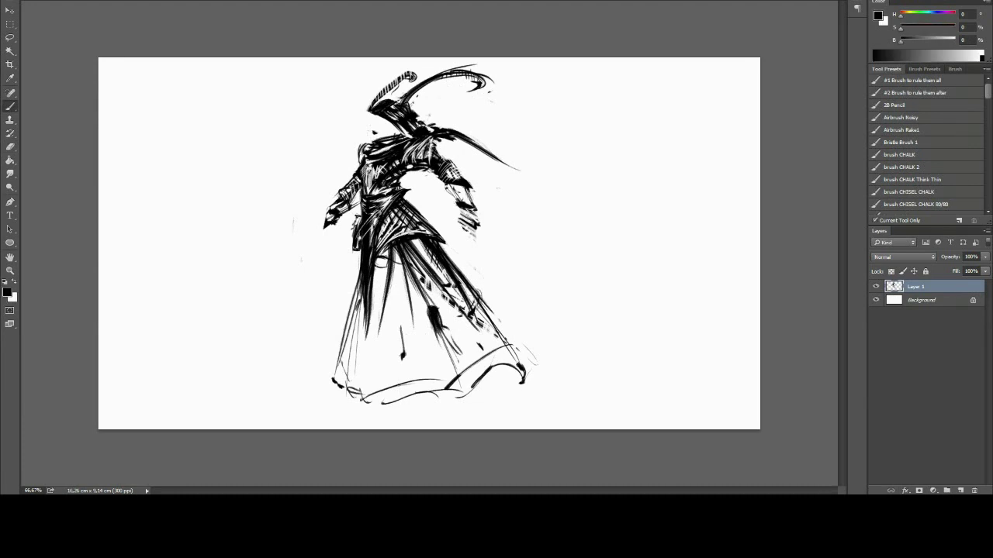
- Undo and redo strokes near the hat's top, then add a thin stroke beside the left arm
key(ctrl+alt+z)
key(h)
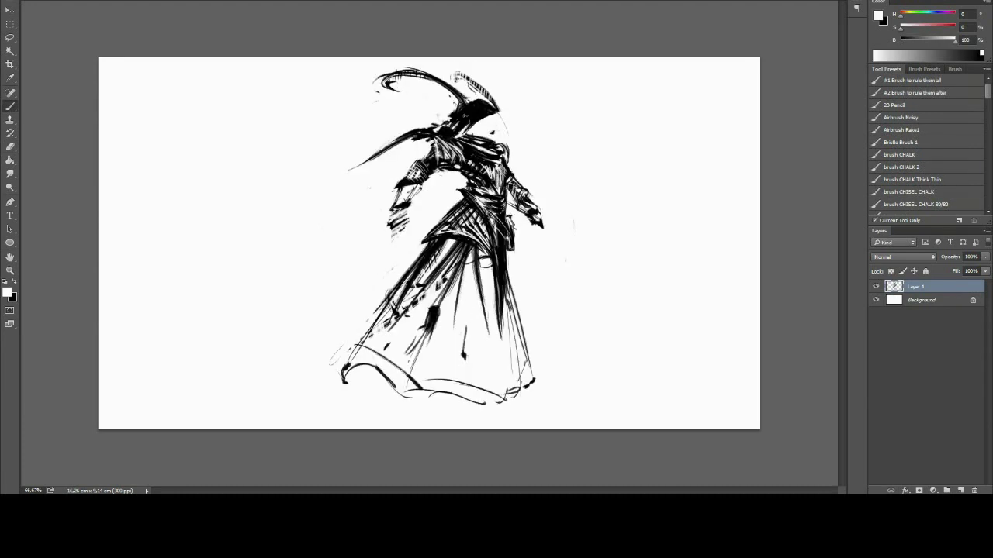
key(h)
key(ctrl+shift+z)
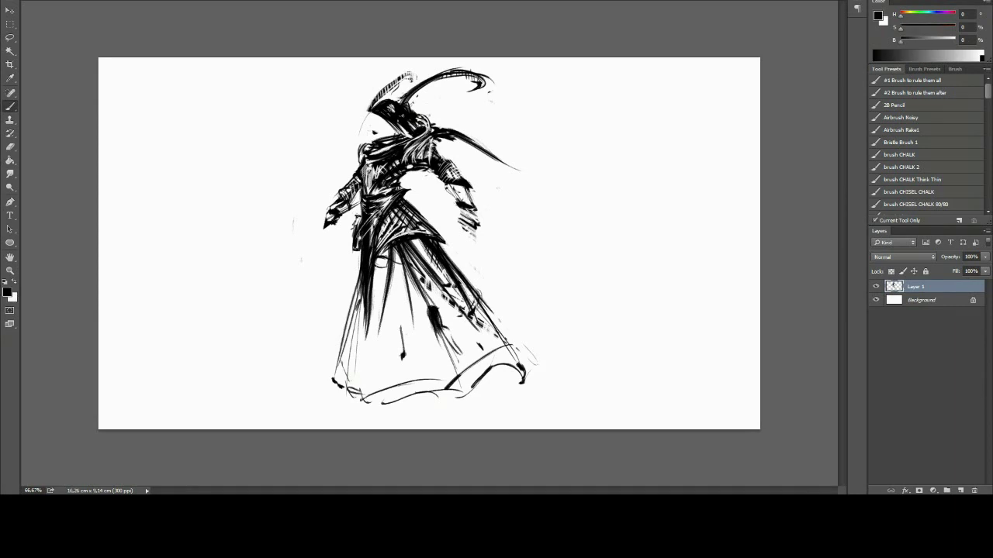
key(x)
key(h)
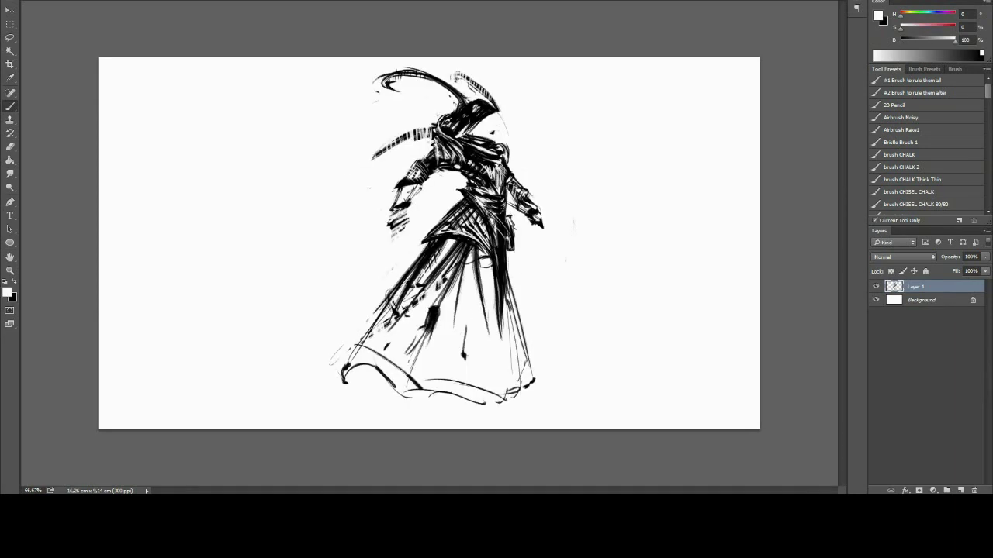
key(x)
drag(419, 159, 350, 182)
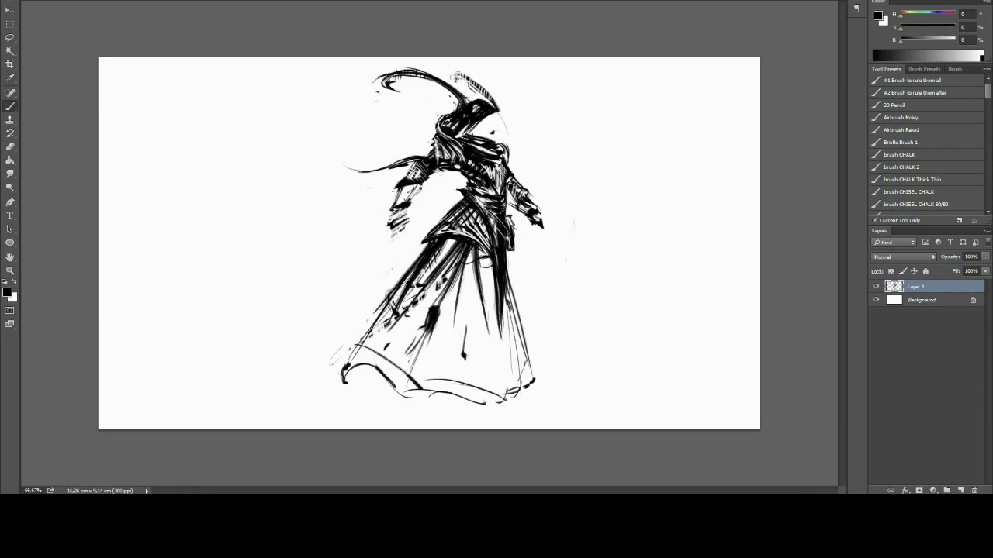
- Draw a staff extending from the right hand with dark strokes at its clawed head
key(e)
key(h)
key(h)
drag(419, 163, 348, 168)
key(b)
drag(535, 220, 590, 242)
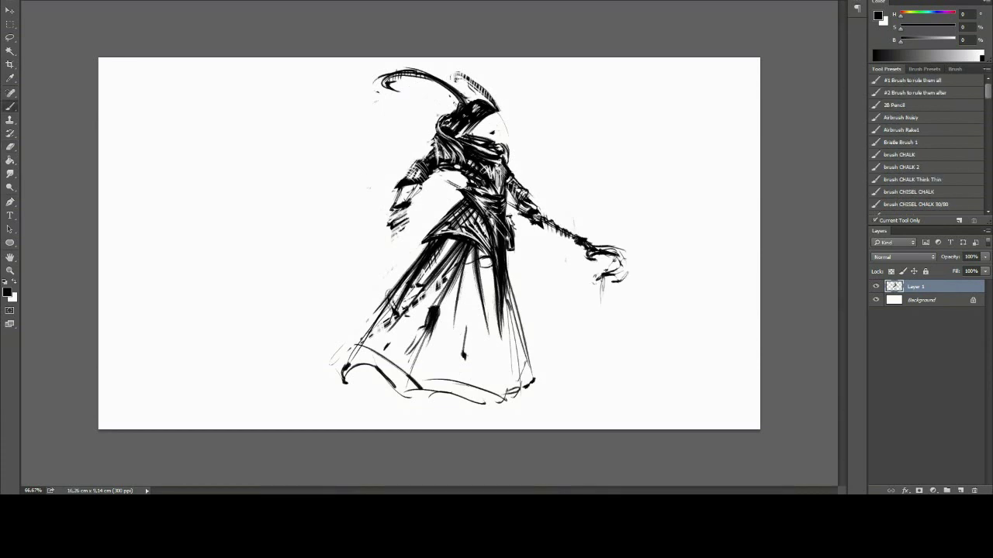
key(h)
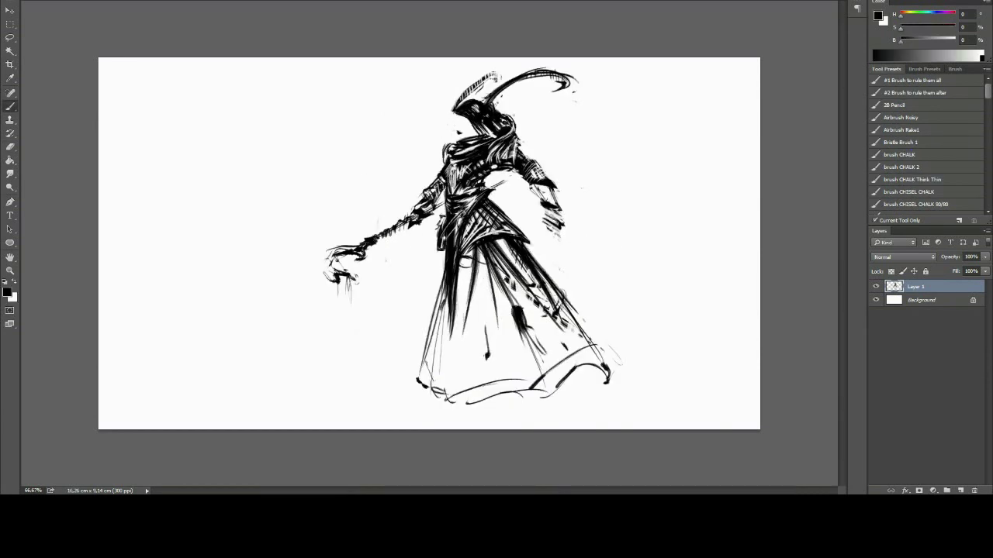
drag(336, 257, 354, 286)
- Rework the skirt hem with light cutting strokes and darken the foot below it
key(x)
key(x)
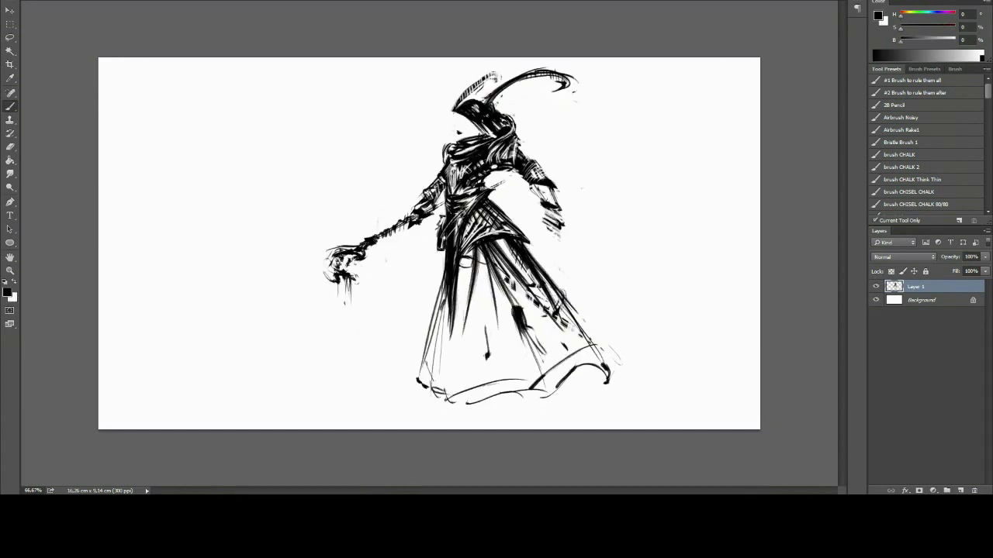
key(h)
drag(148, 329, 221, 392)
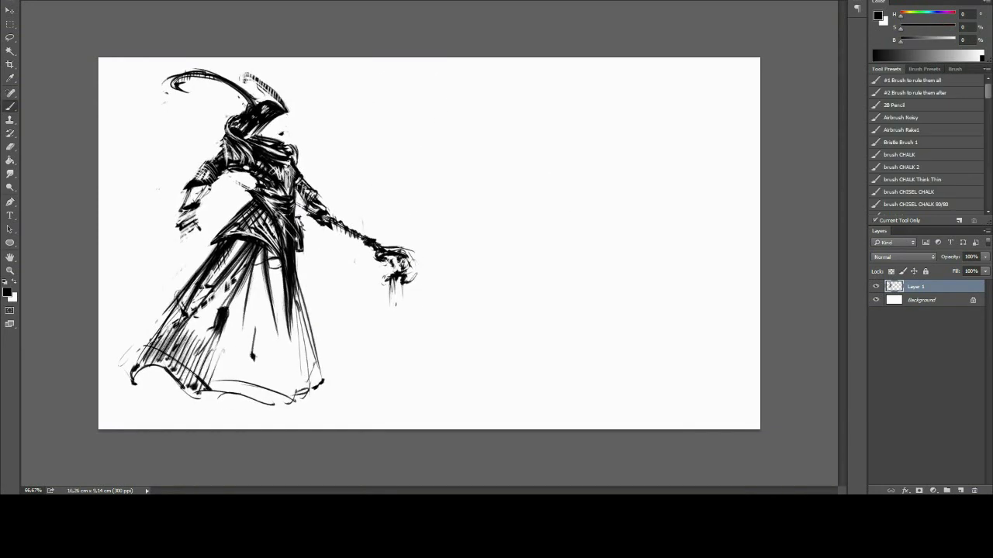
drag(232, 357, 318, 387)
key(ctrl+alt+z)
key(ctrl+alt+z)
key(x)
drag(177, 322, 138, 368)
key(x)
drag(131, 372, 169, 387)
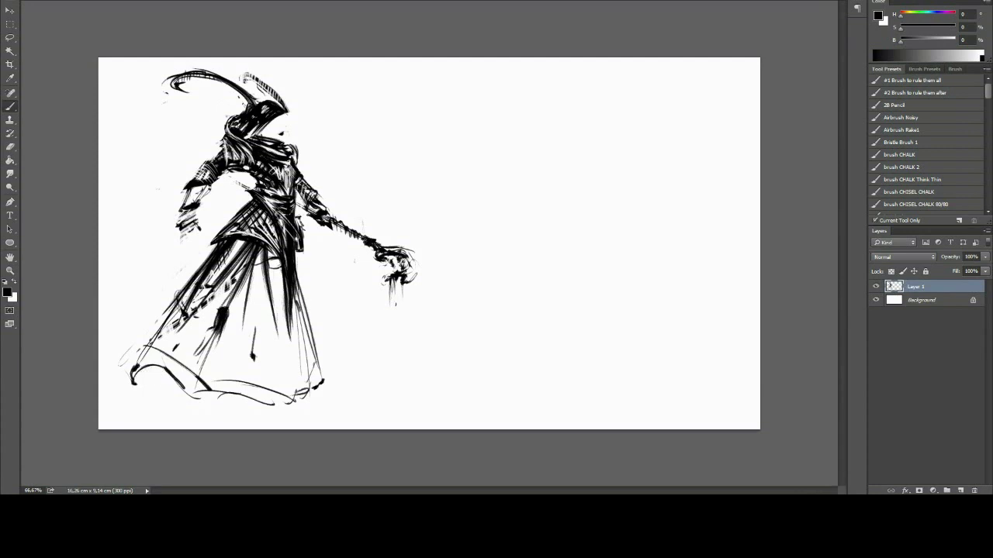
- Check the mirrored view and block in a second figure at the right
key(x)
drag(250, 399, 276, 416)
key(h)
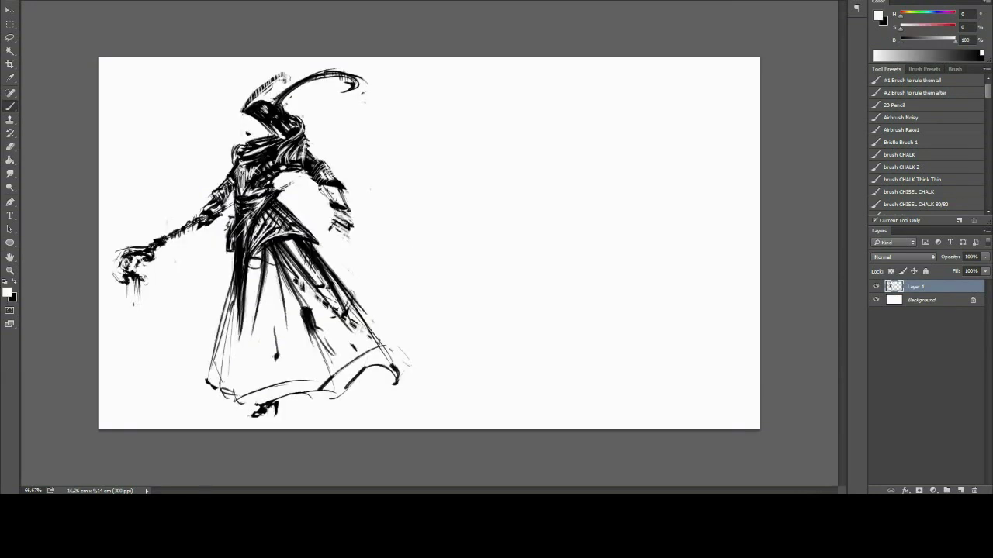
key(x)
key(h)
key(x)
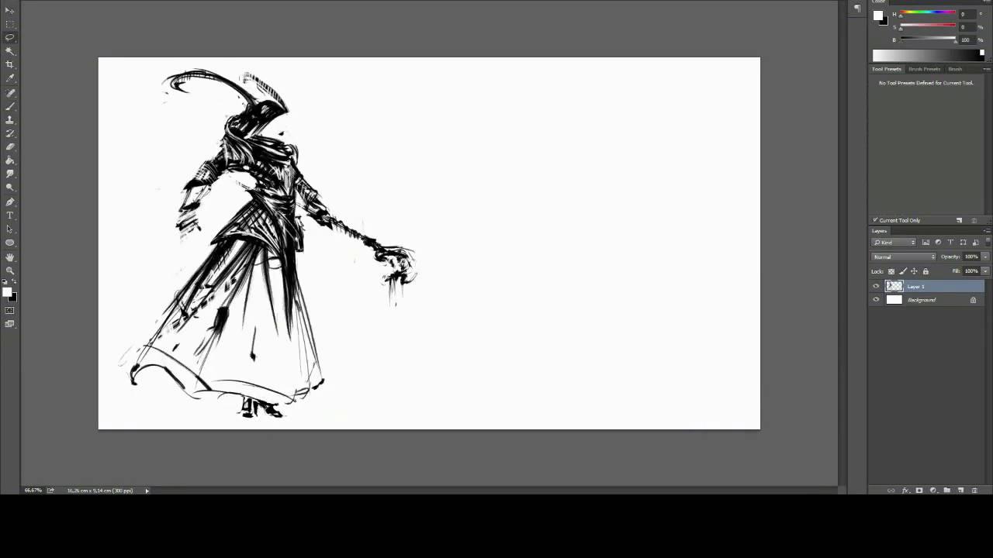
drag(581, 167, 651, 290)
- Block in the second figure's body, head and curving trailing strokes
drag(597, 187, 659, 206)
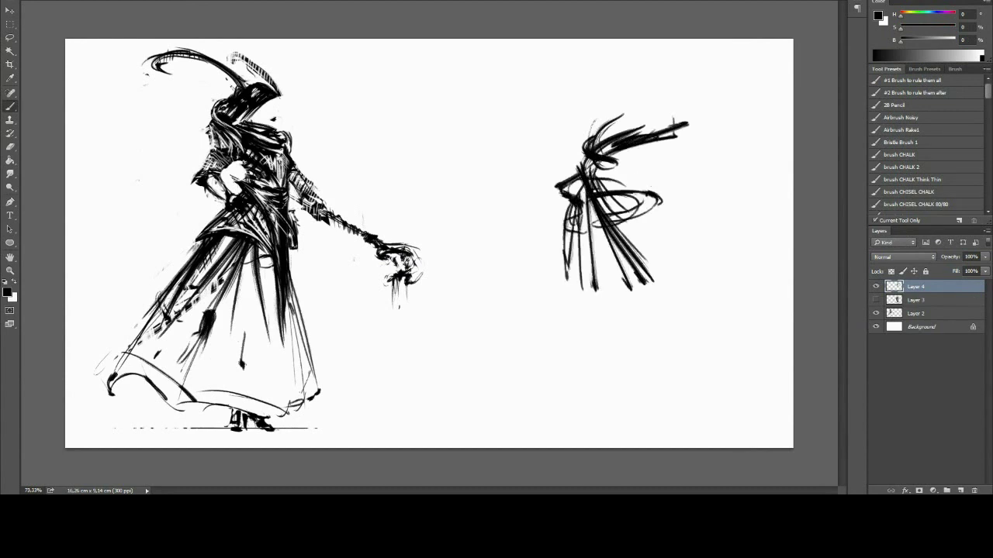
drag(570, 221, 632, 419)
drag(628, 264, 686, 365)
drag(551, 252, 605, 233)
drag(624, 197, 671, 190)
drag(677, 180, 712, 159)
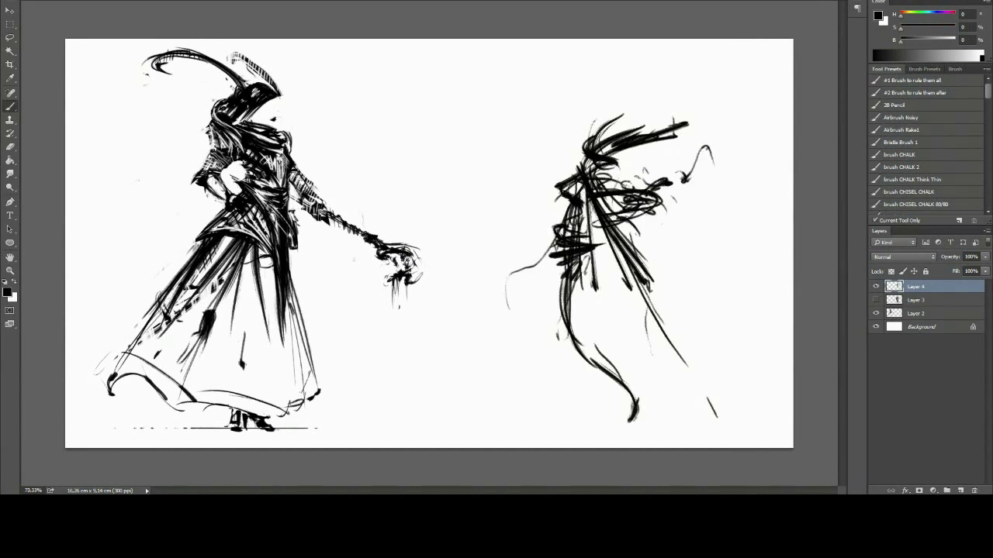
mouse_move(543, 225)
mouse_down()
mouse_move(590, 342)
mouse_move(713, 329)
mouse_up()
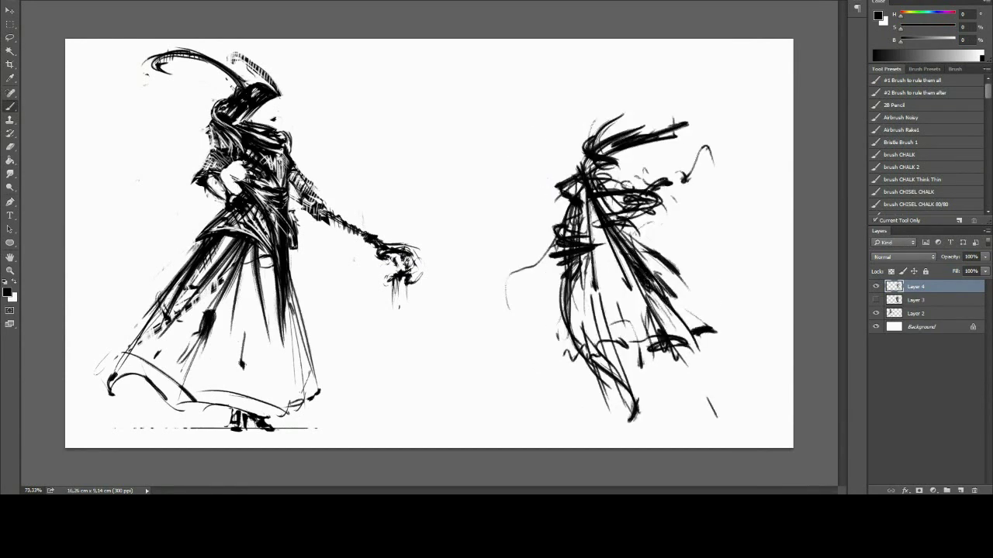
- Build up the right figure's outline with windswept strokes streaming toward the lower left
drag(574, 170, 612, 280)
mouse_move(598, 163)
mouse_down()
mouse_move(644, 190)
mouse_move(675, 232)
mouse_up()
drag(625, 201, 768, 172)
drag(624, 186, 605, 256)
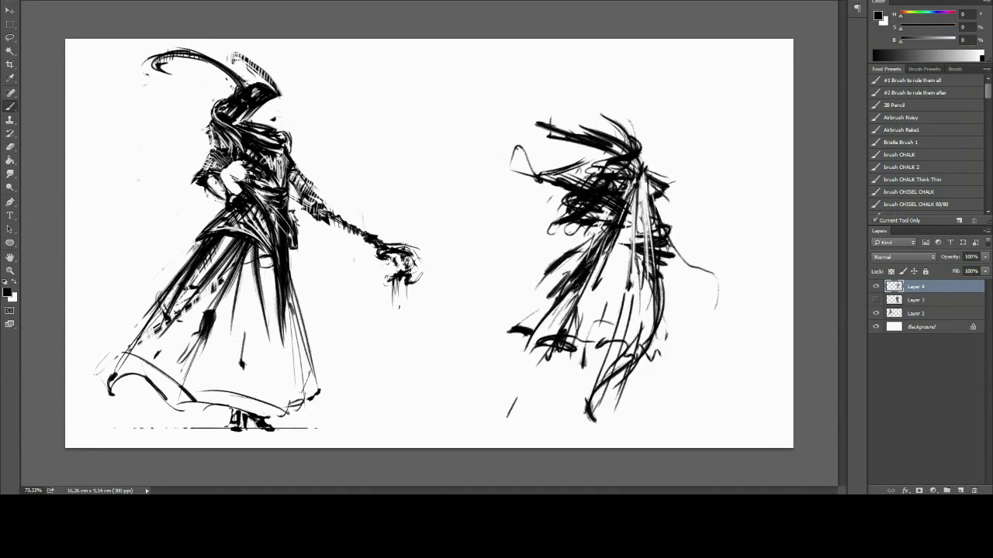
drag(656, 206, 713, 311)
drag(613, 241, 528, 400)
drag(566, 132, 644, 143)
drag(570, 159, 475, 171)
mouse_move(594, 116)
mouse_down()
mouse_move(507, 136)
mouse_move(647, 193)
mouse_move(649, 240)
mouse_up()
- Hatch the right figure's torso and lighten the torso and chest with white strokes
key(x)
key(x)
drag(576, 250, 618, 210)
key(x)
mouse_move(570, 265)
mouse_down()
mouse_move(632, 203)
mouse_move(647, 272)
mouse_up()
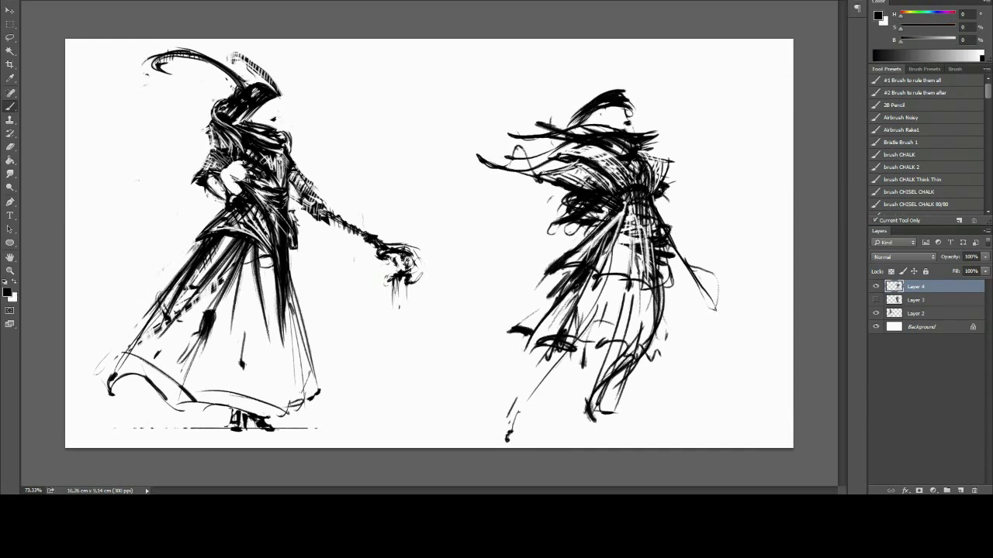
mouse_move(570, 141)
mouse_down()
mouse_move(633, 140)
mouse_move(630, 181)
mouse_up()
key(x)
key(x)
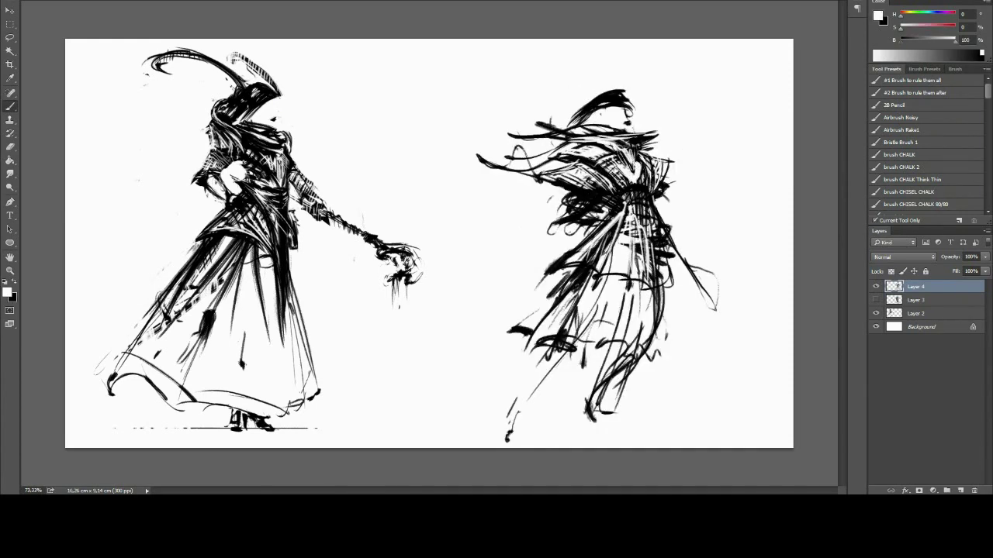
key(x)
key(x)
key(x)
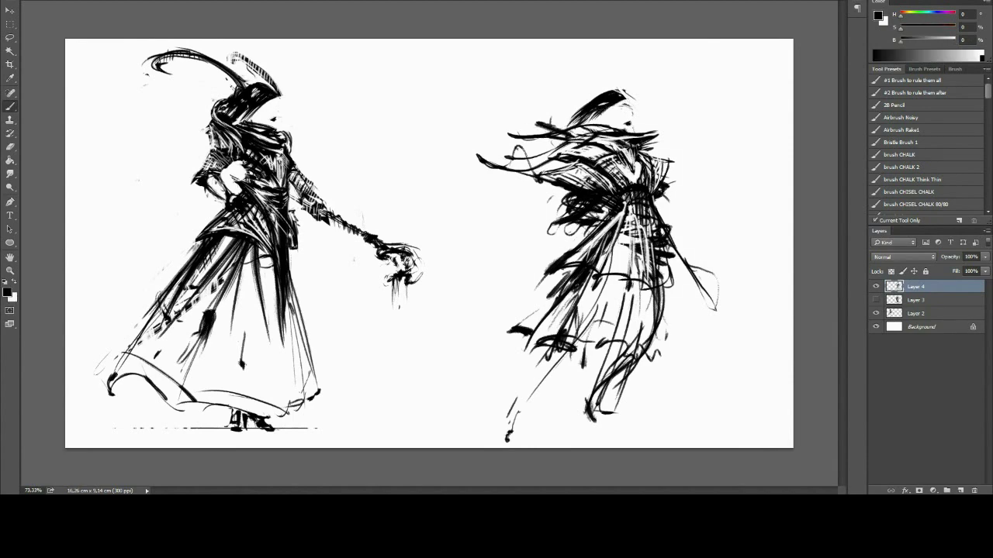
key(x)
key(x)
key(x)
key(x)
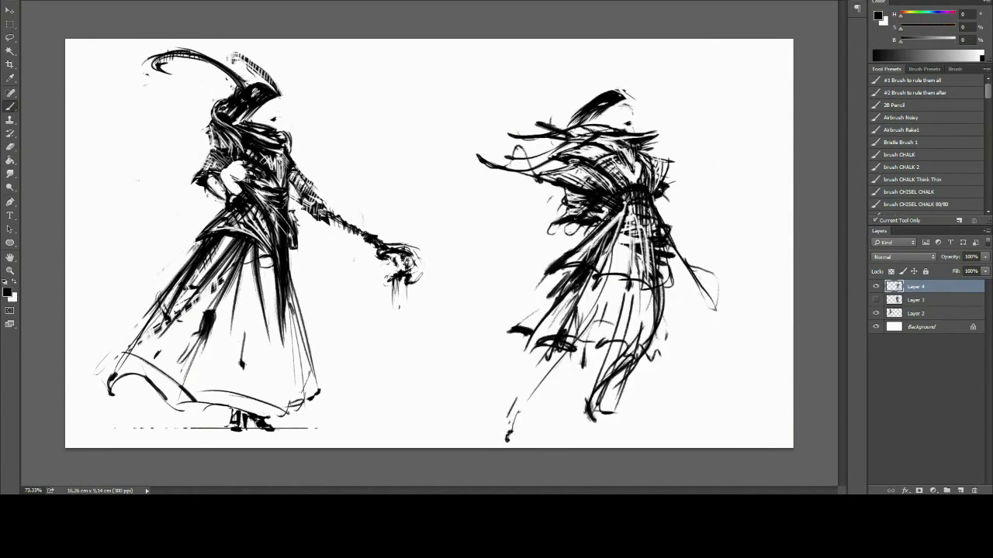
key(x)
- Draw a long thin blade angling down-left from the swordsman and add small body strokes
key(x)
key(x)
key(x)
key(h)
key(x)
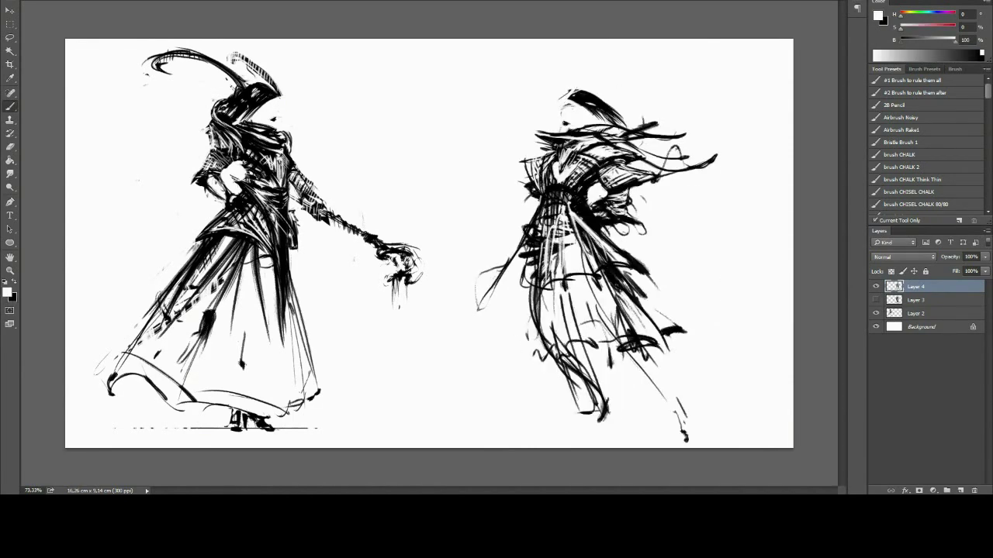
key(x)
key(x)
key(x)
key(x)
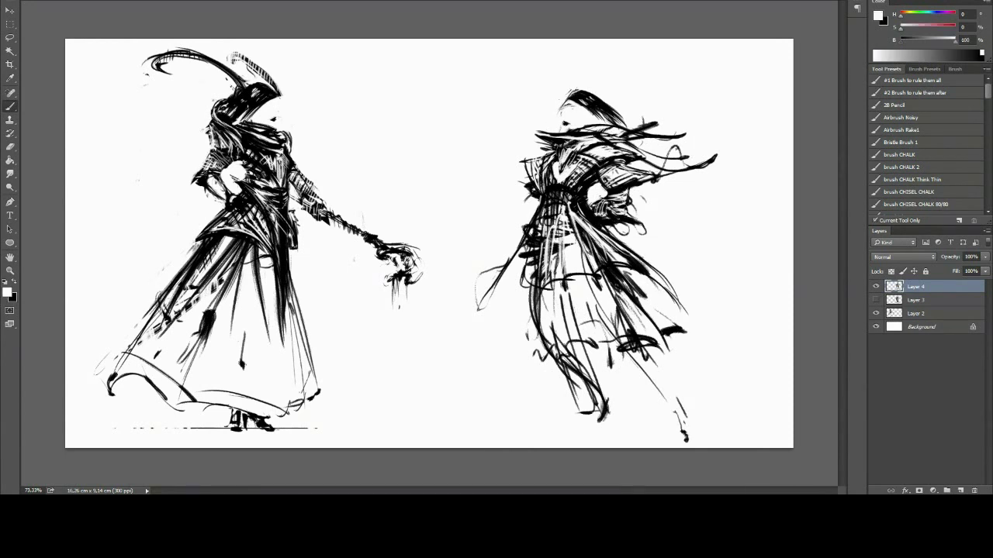
key(x)
key(x)
key(x)
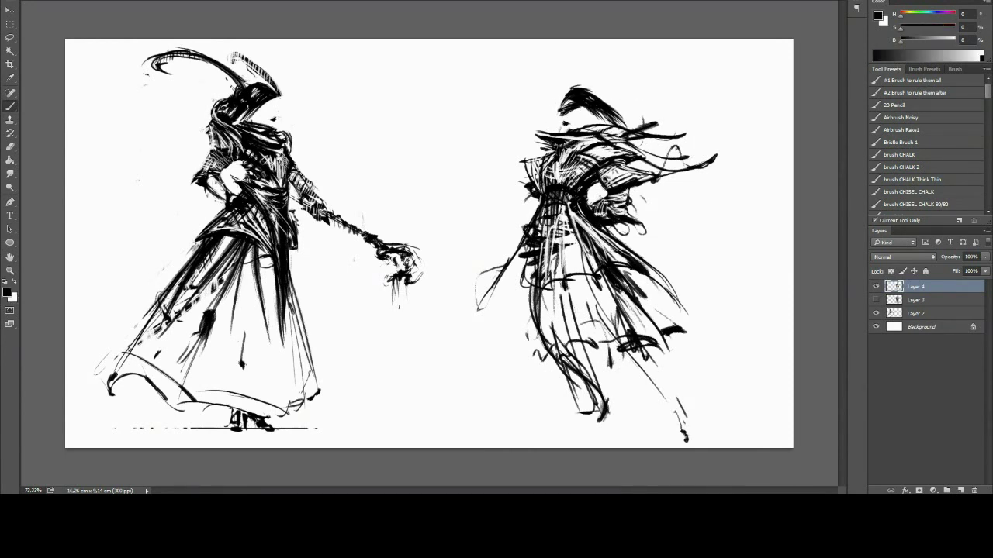
key(x)
key(x)
key(x)
key(x)
key(x)
key(x)
key(x)
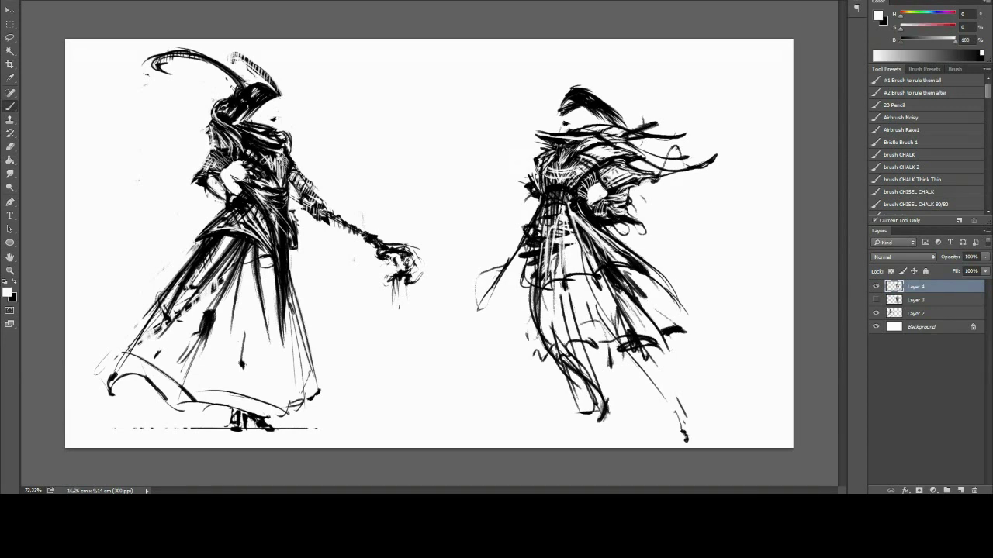
key(x)
drag(534, 204, 402, 360)
key(x)
key(x)
key(x)
key(x)
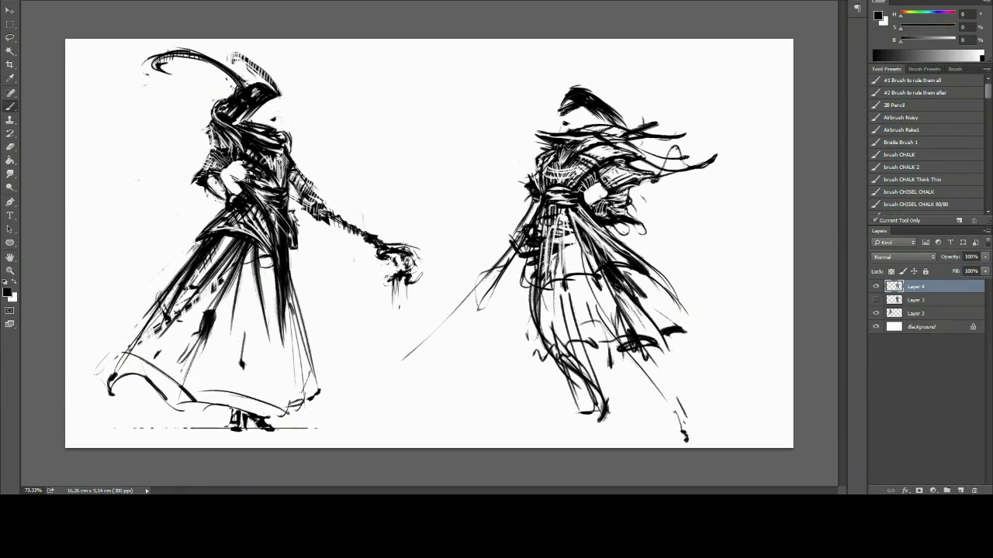
drag(574, 225, 690, 326)
- Zoom out to the whole canvas, mirroring the view and toggling black/white paint to check the swordsman
key(h)
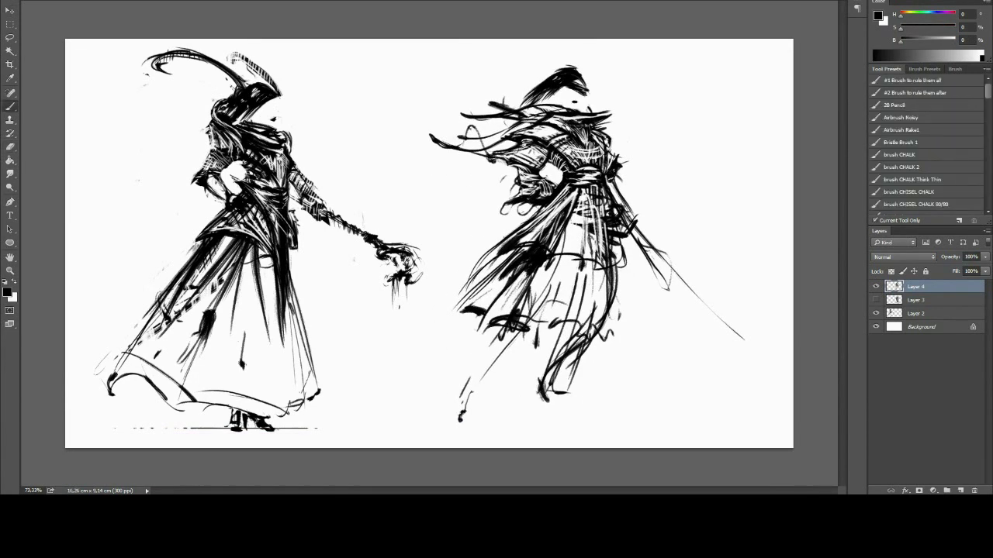
key(x)
key(ctrl+minus)
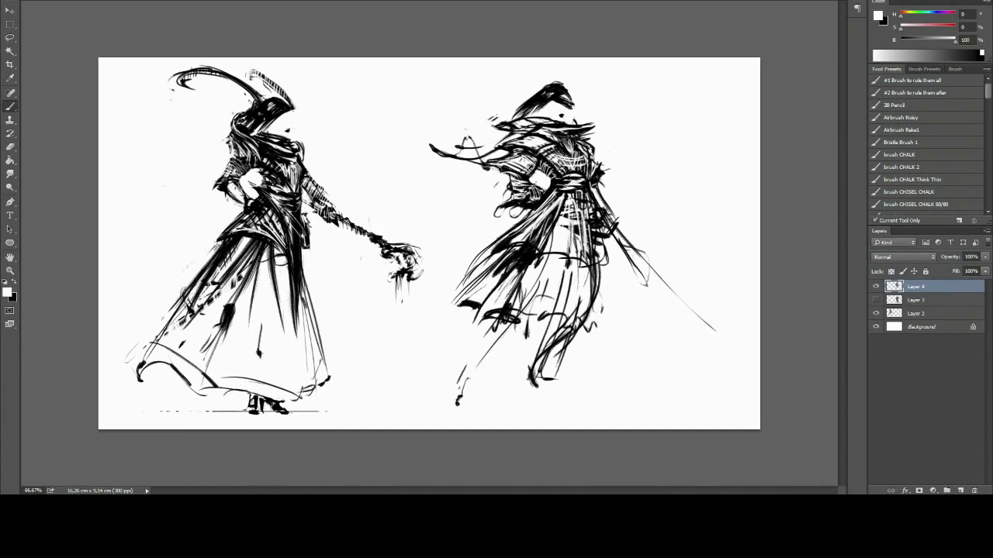
key(x)
key(x)
key(h)
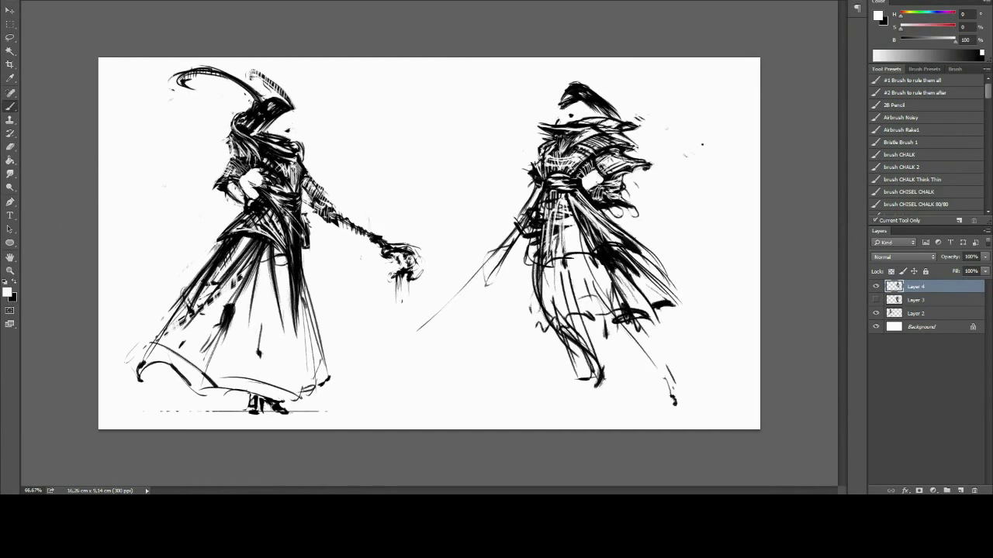
key(x)
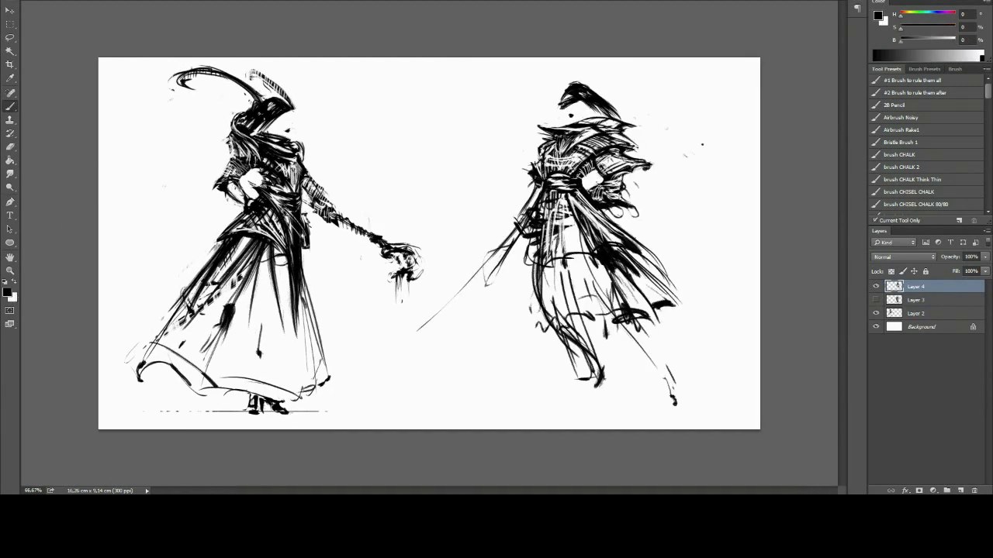
key(x)
key(h)
key(x)
key(x)
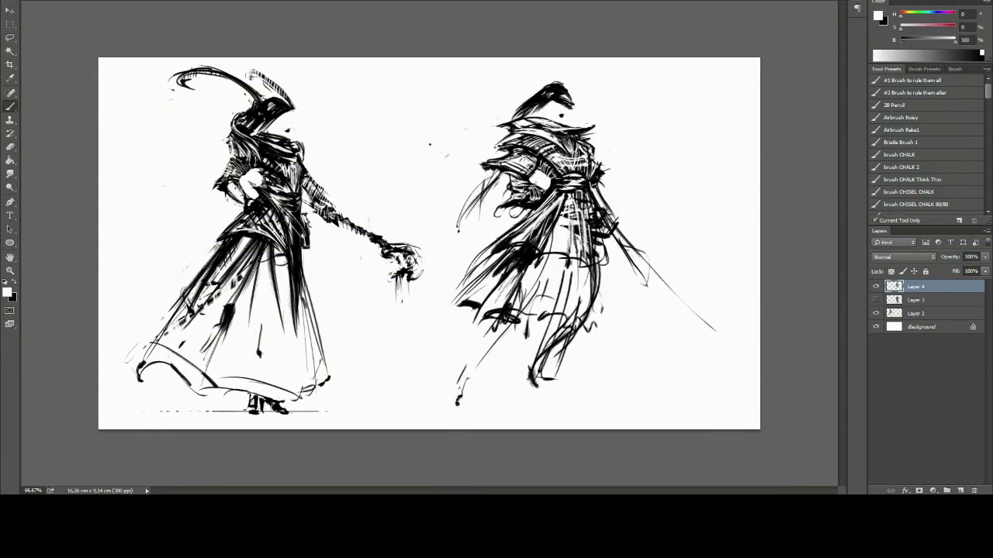
key(x)
key(x)
key(x)
key(h)
key(x)
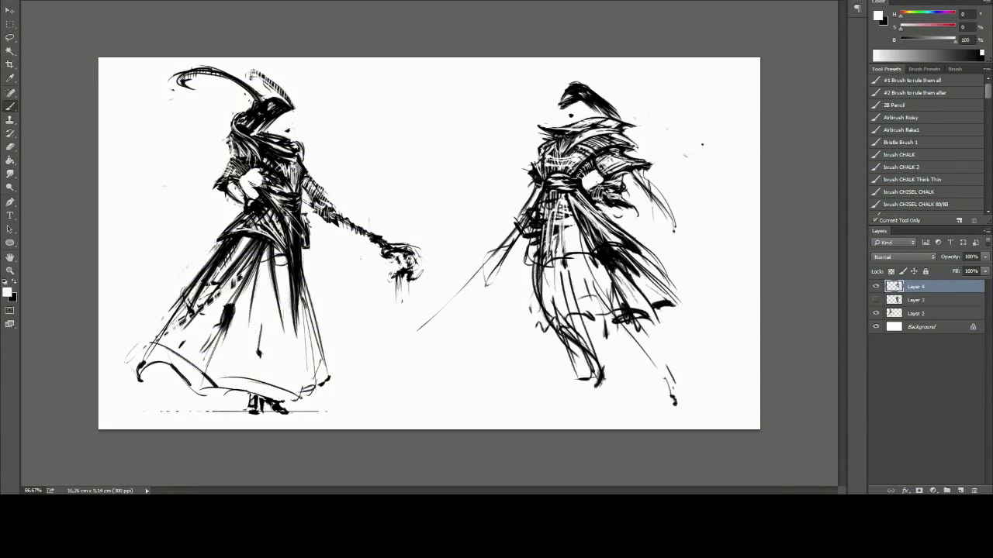
key(x)
key(x)
key(x)
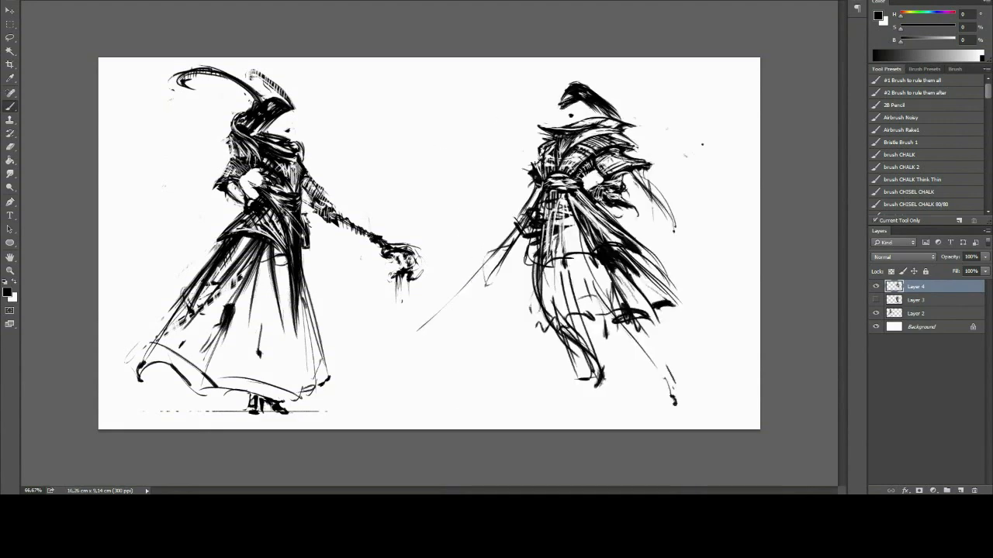
- Hatch the swordsman's lower robe with vertical streaks and a curved hem, and add feet strokes
mouse_move(552, 190)
mouse_down()
mouse_move(548, 366)
mouse_move(671, 307)
mouse_up()
drag(543, 272, 568, 335)
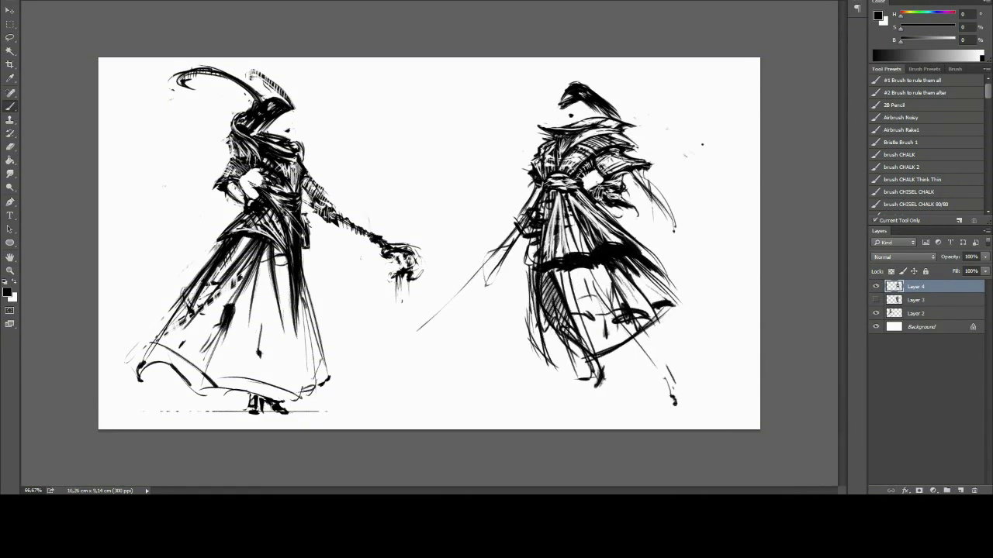
key(ctrl+shift+h)
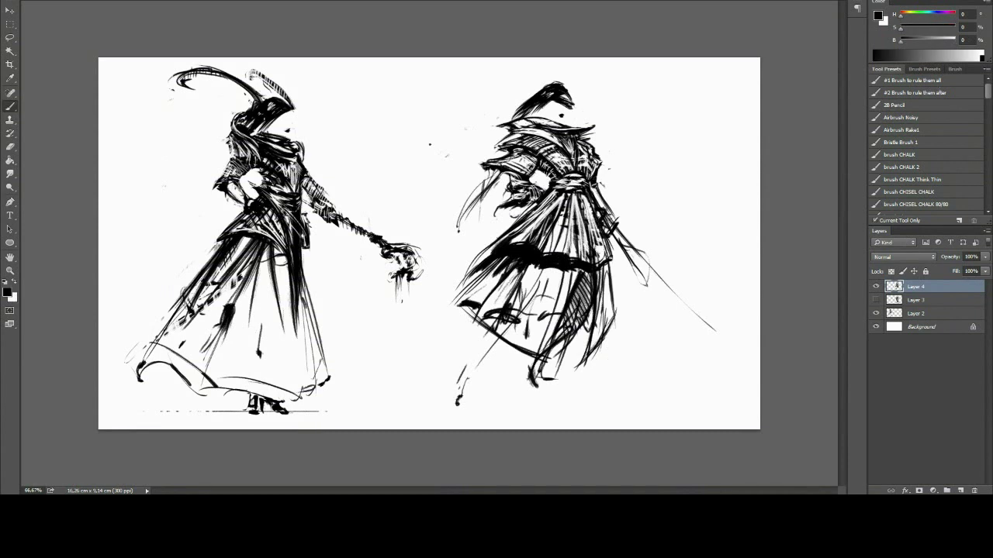
drag(489, 374, 476, 392)
drag(562, 383, 606, 383)
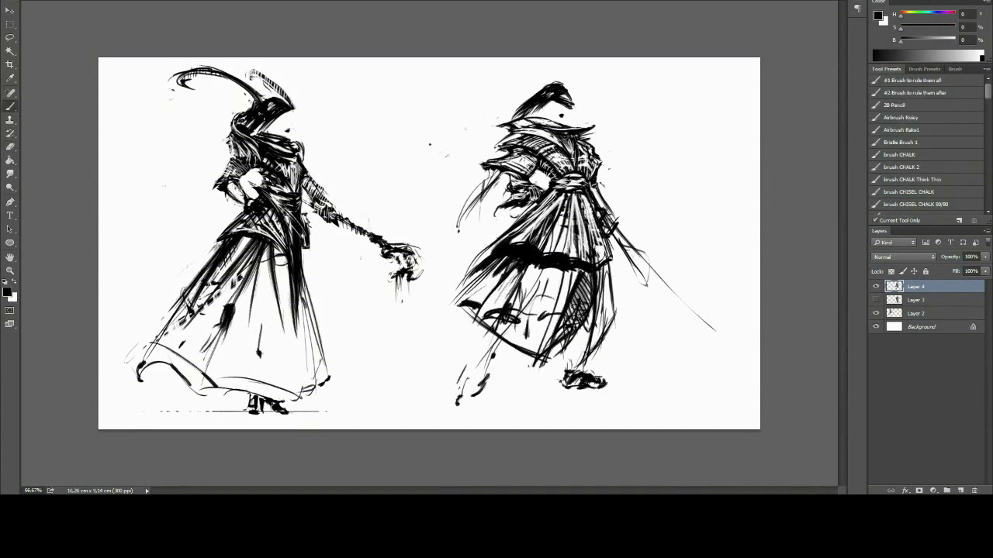
key(ctrl+shift+h)
drag(555, 295, 543, 364)
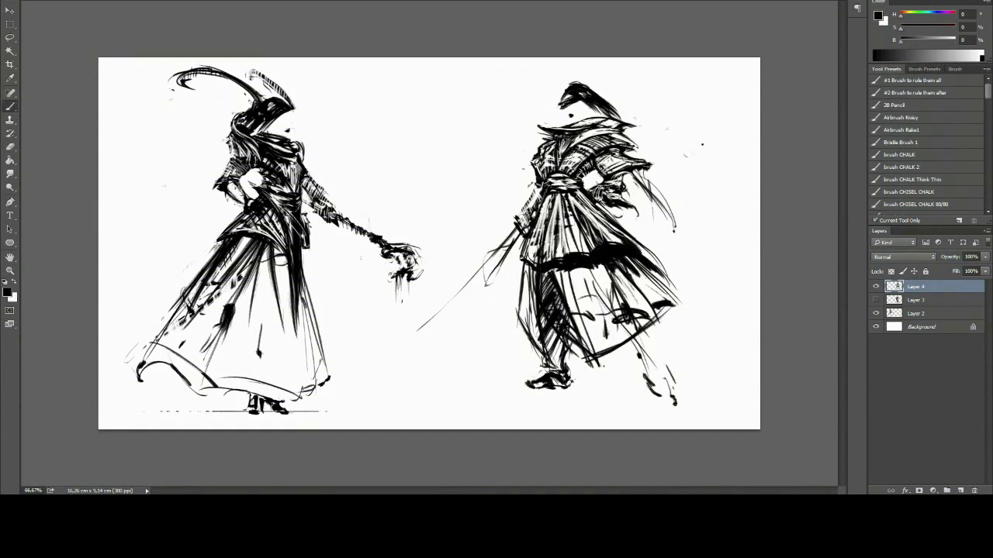
- Paint out the sword's lower end in white, shortening it so it points left
key(x)
drag(512, 233, 489, 264)
drag(442, 314, 418, 329)
key(x)
drag(554, 334, 559, 365)
key(x)
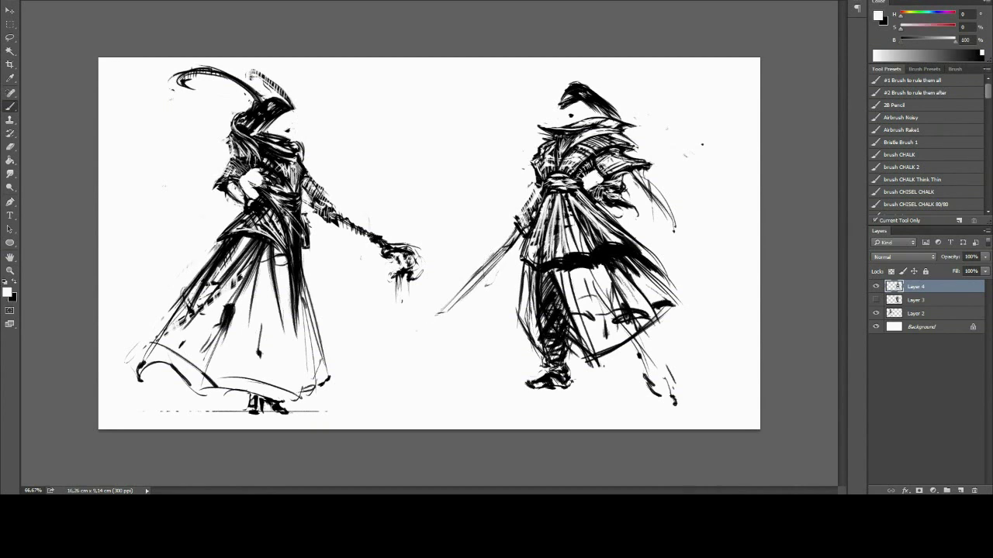
key(x)
key(x)
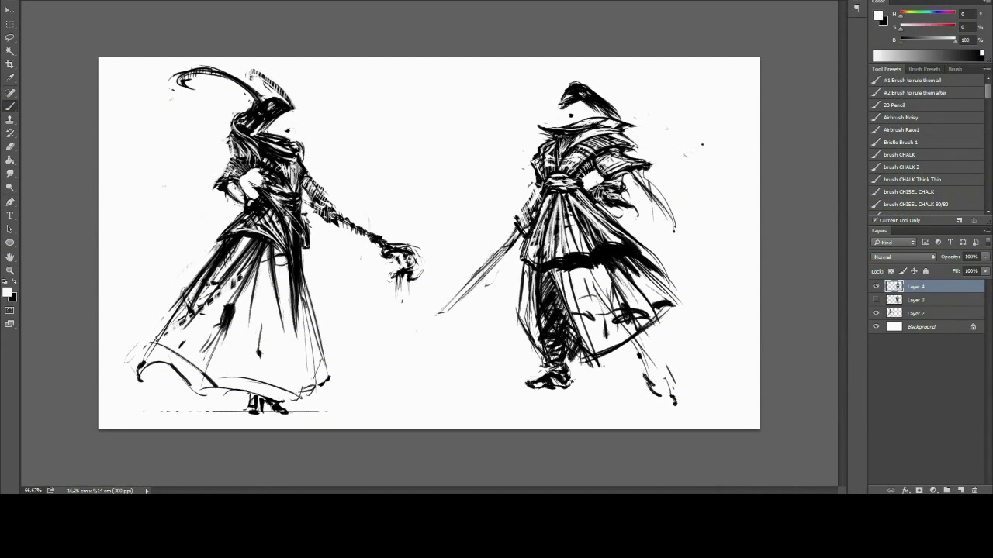
key(x)
key(x)
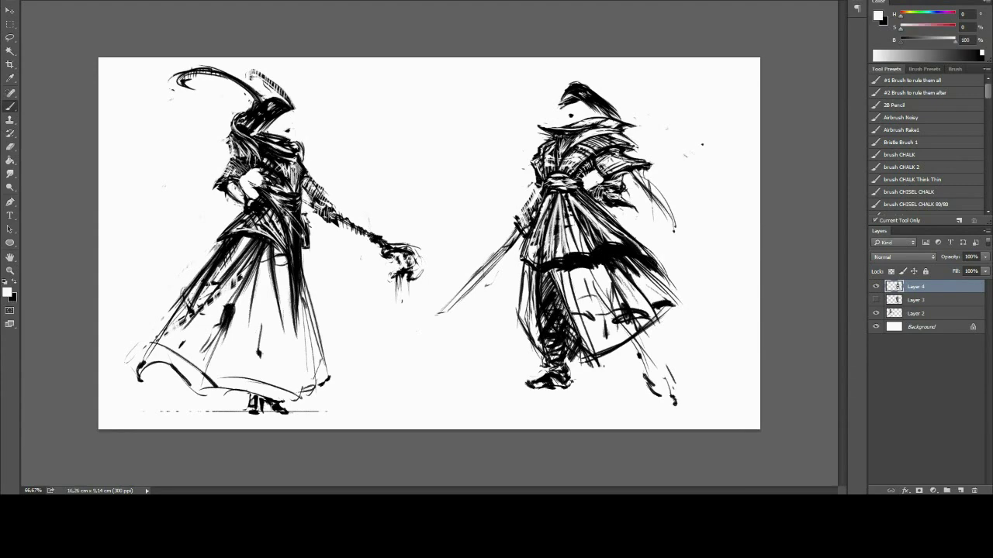
key(x)
key(x)
key(x)
key(x)
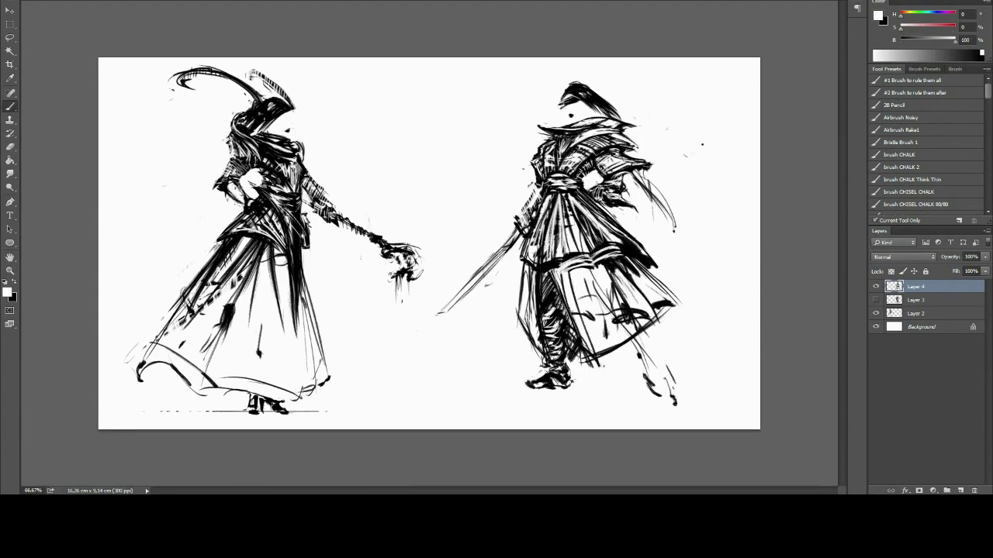
key(ctrl+shift+h)
key(x)
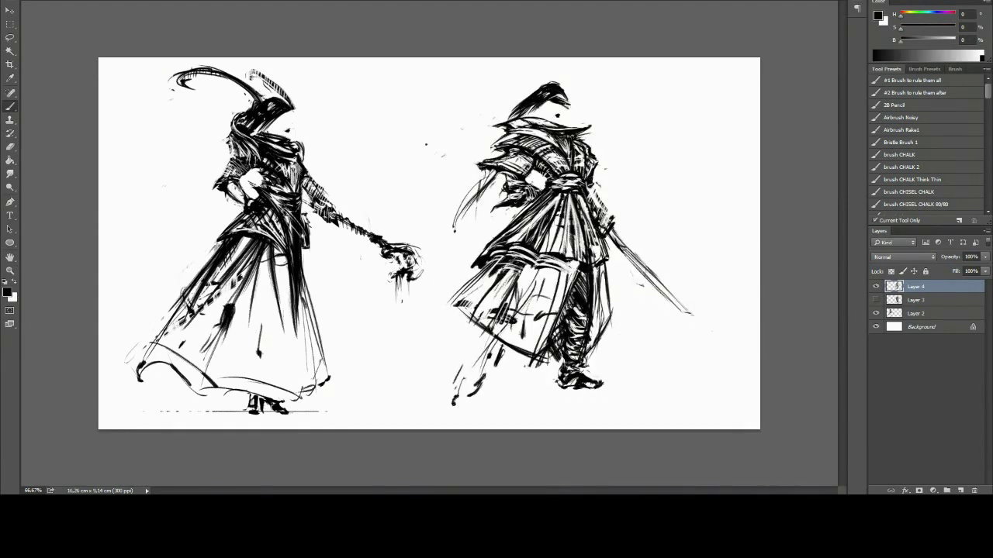
key(ctrl+shift+h)
- Lasso the swordsman's feet and rotate them with Free Transform
key(l)
key(ctrl+t)
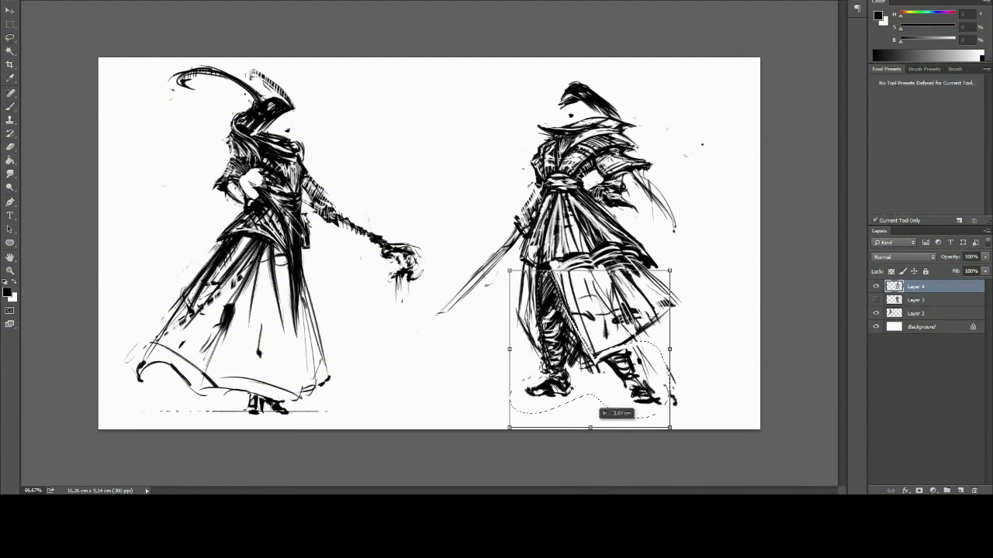
key(Return)
key(Return)
key(b)
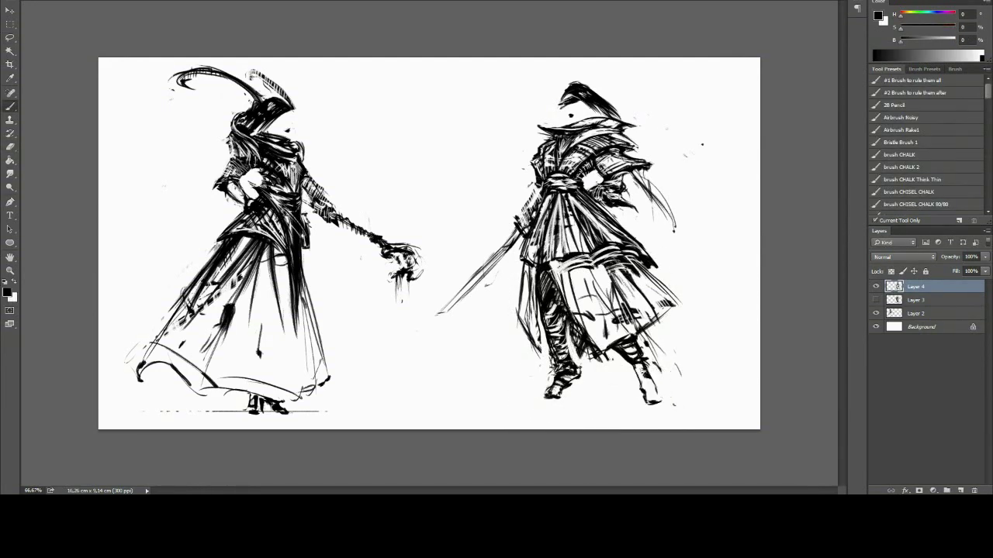
- Rework the booted legs on a ground line, alternating black, white and eraser while mirroring to review
key(ctrl+shift+h)
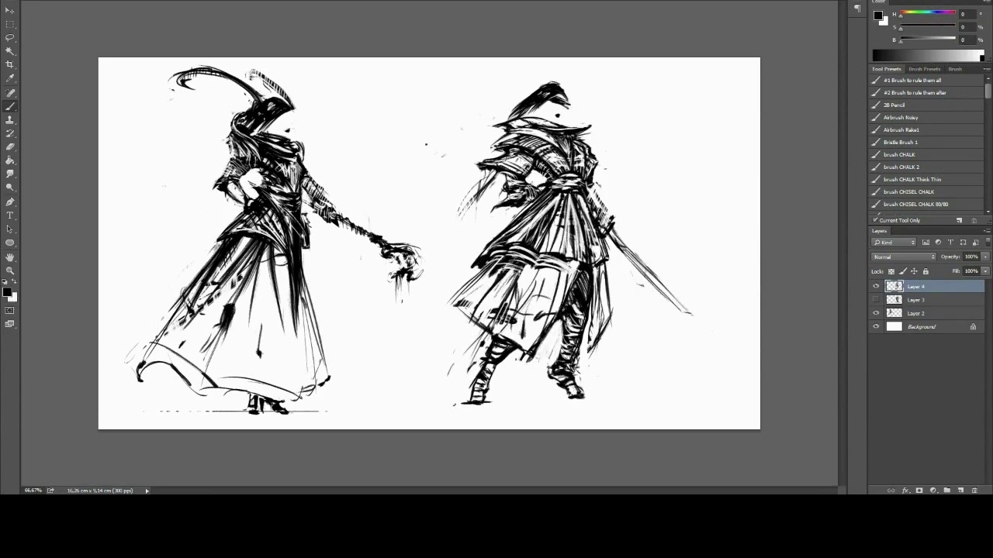
key(ctrl+shift+h)
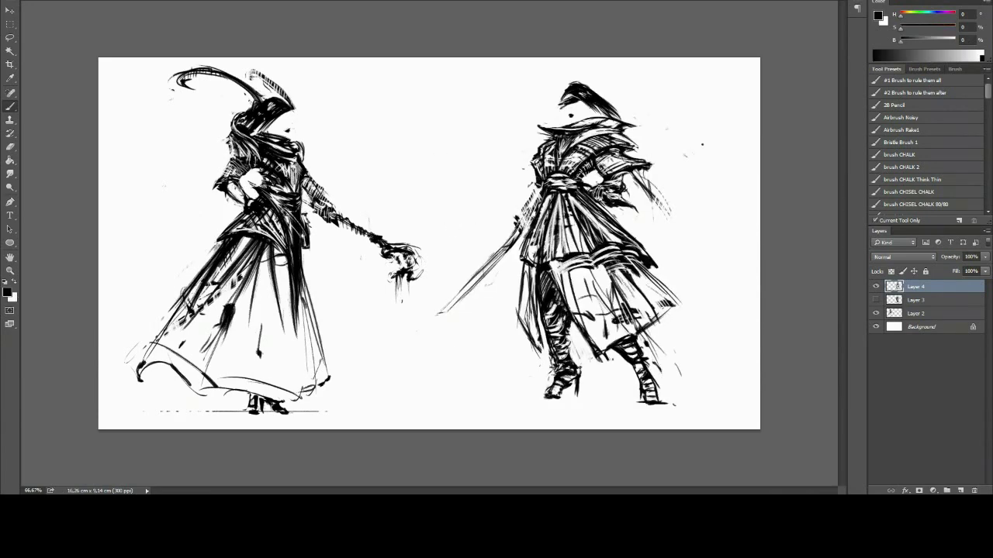
key(x)
key(x)
key(x)
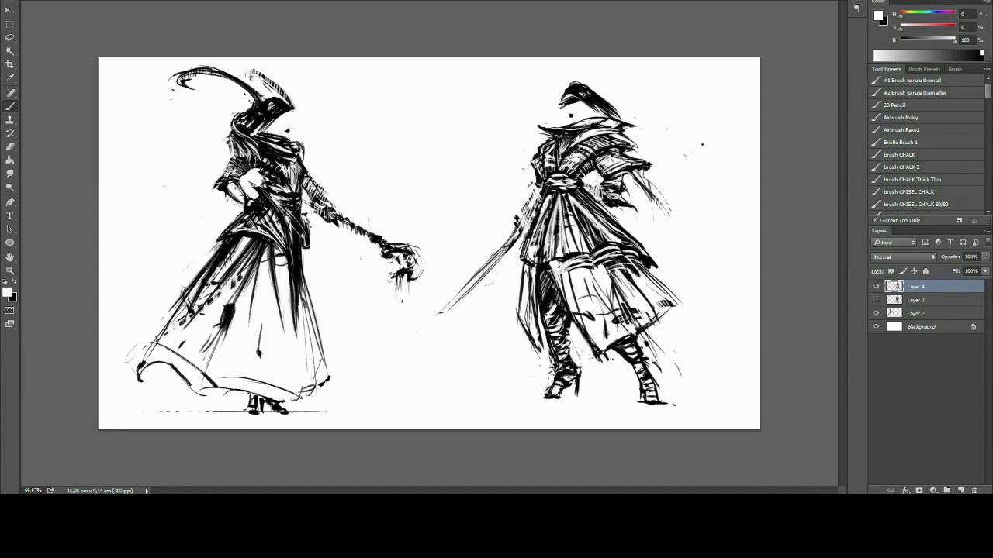
key(ctrl+shift+h)
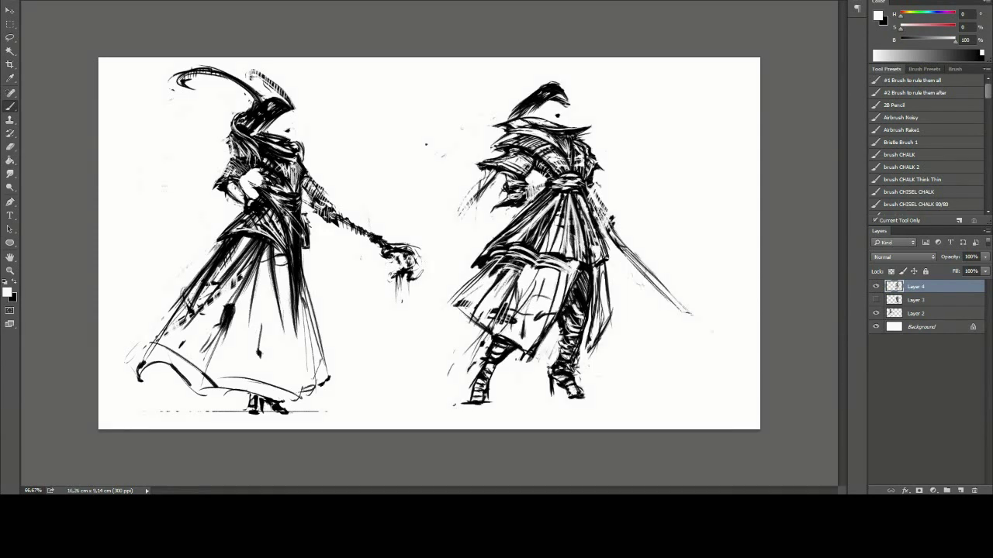
key(x)
key(e)
key(b)
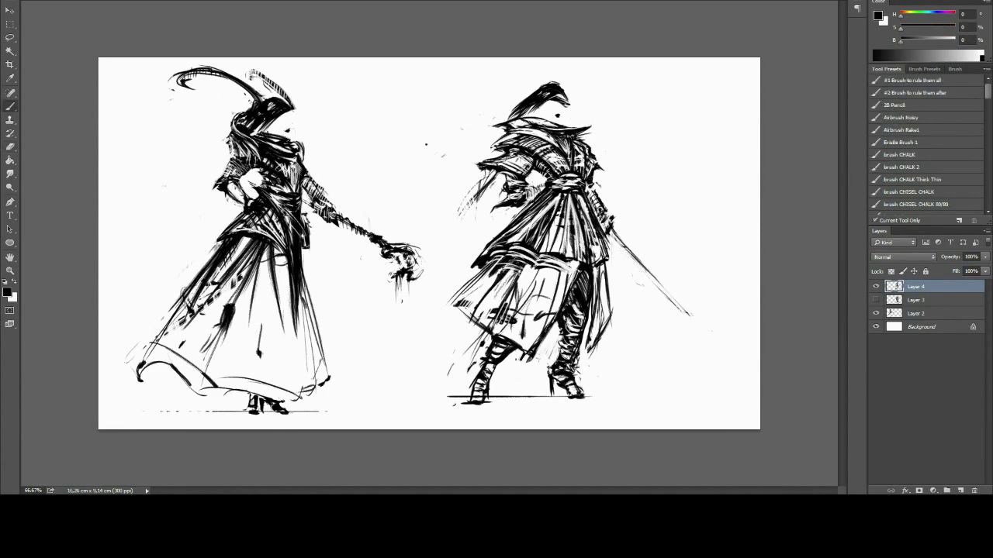
key(x)
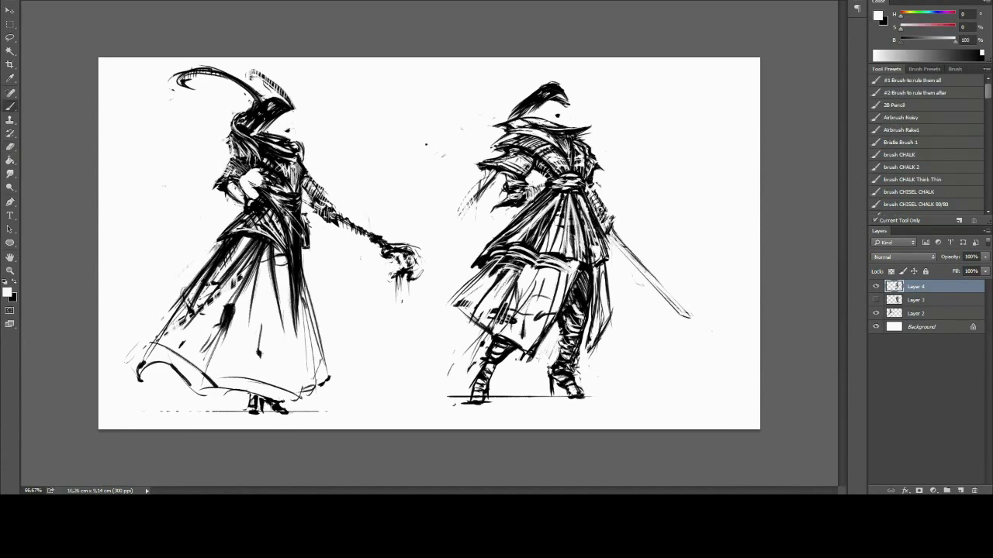
key(e)
key(ctrl+shift+h)
- Move the swordsman left and scale him up slightly with Free Transform
key(ctrl+t)
drag(640, 241, 584, 249)
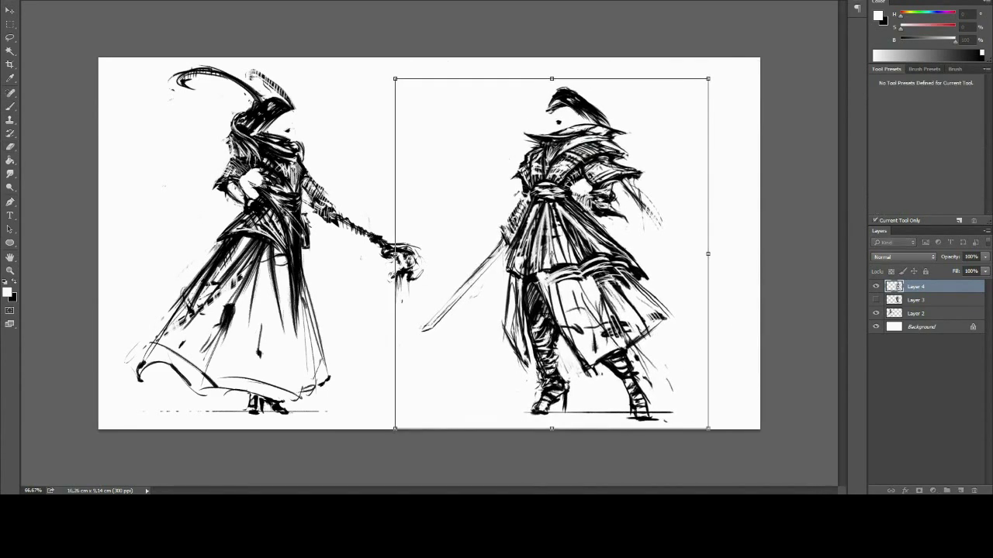
key(Return)
key(x)
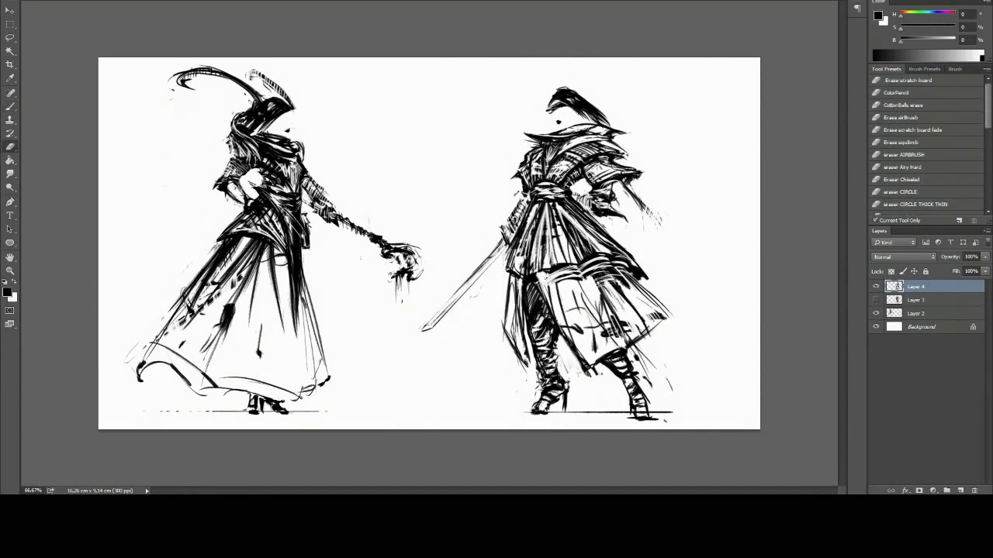
key(b)
key(b)
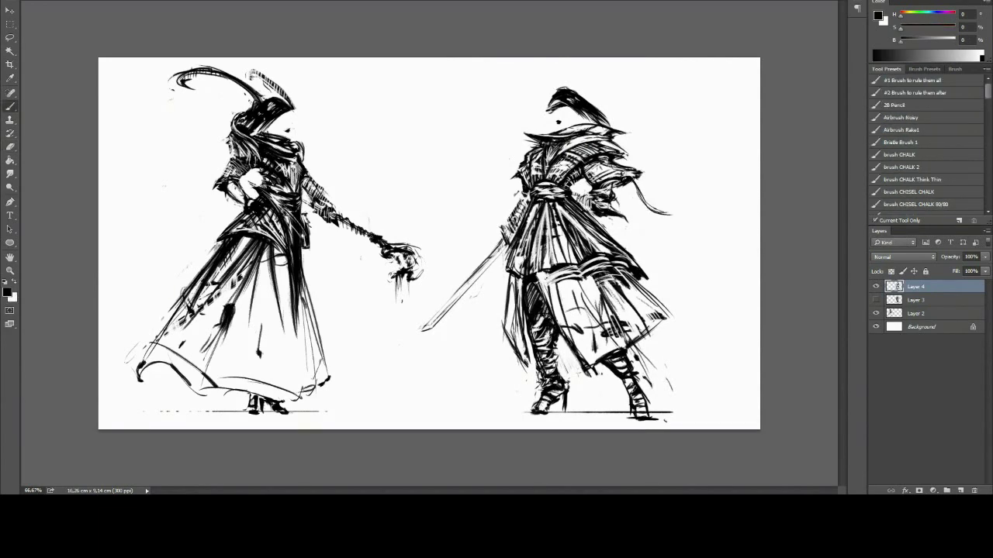
key(e)
key(b)
key(e)
key(b)
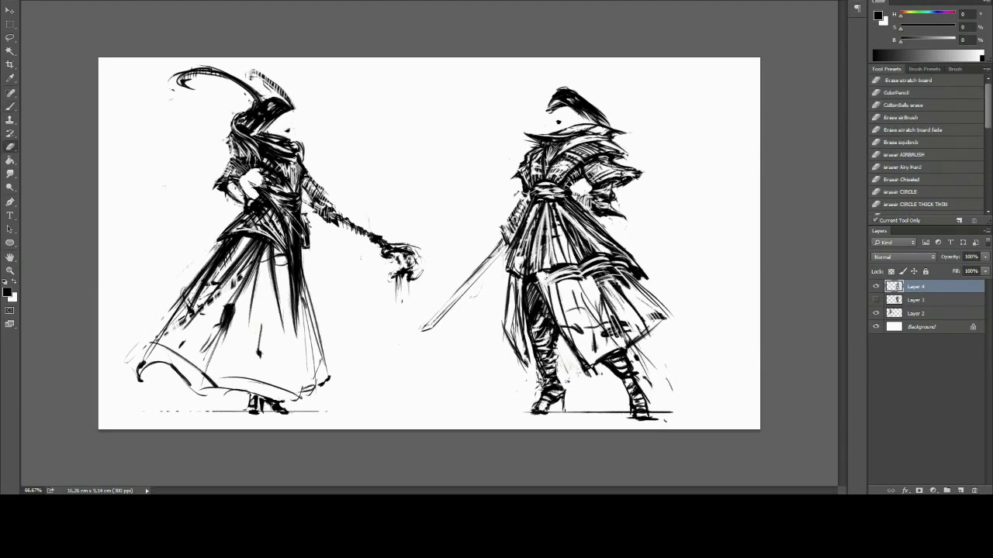
key(e)
key(x)
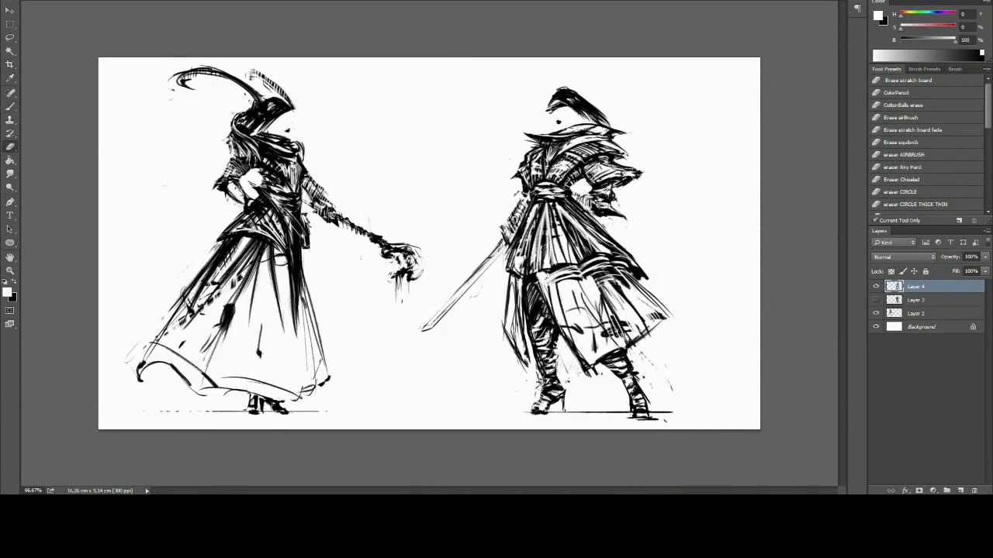
key(b)
key(x)
- Rough in the third figure's gesture with scribbled head, torso, leg line and body hatching
drag(535, 225, 651, 112)
drag(574, 225, 609, 287)
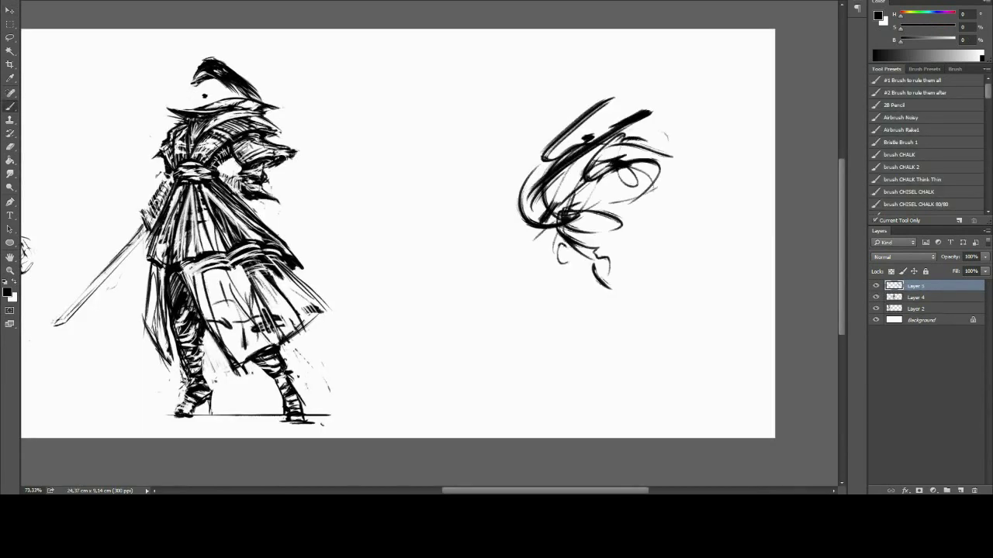
drag(574, 186, 535, 341)
drag(605, 280, 655, 364)
drag(481, 139, 613, 217)
drag(550, 256, 651, 241)
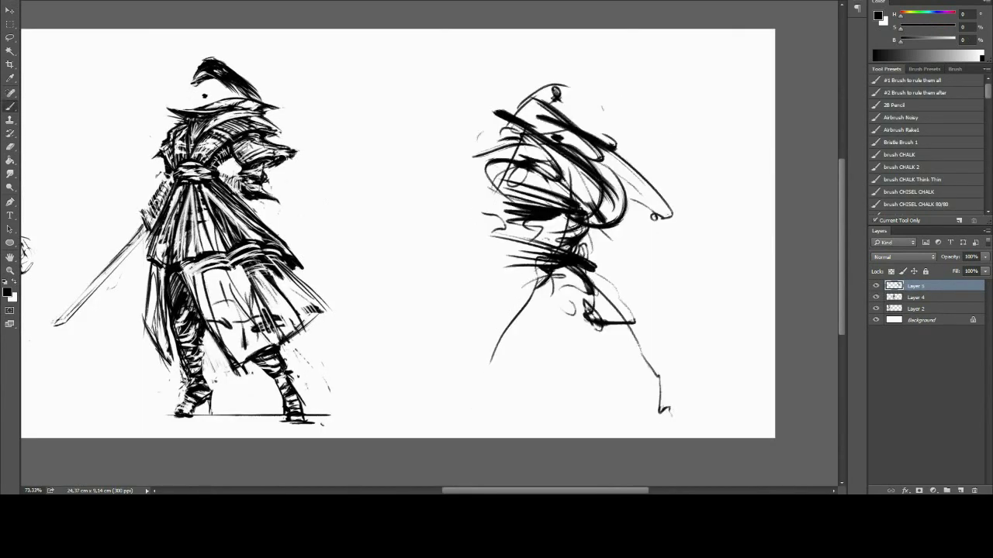
- Warp the new sketch's pose with Free Transform and add more leg and body strokes
key(ctrl+t)
drag(543, 156, 590, 140)
key(Return)
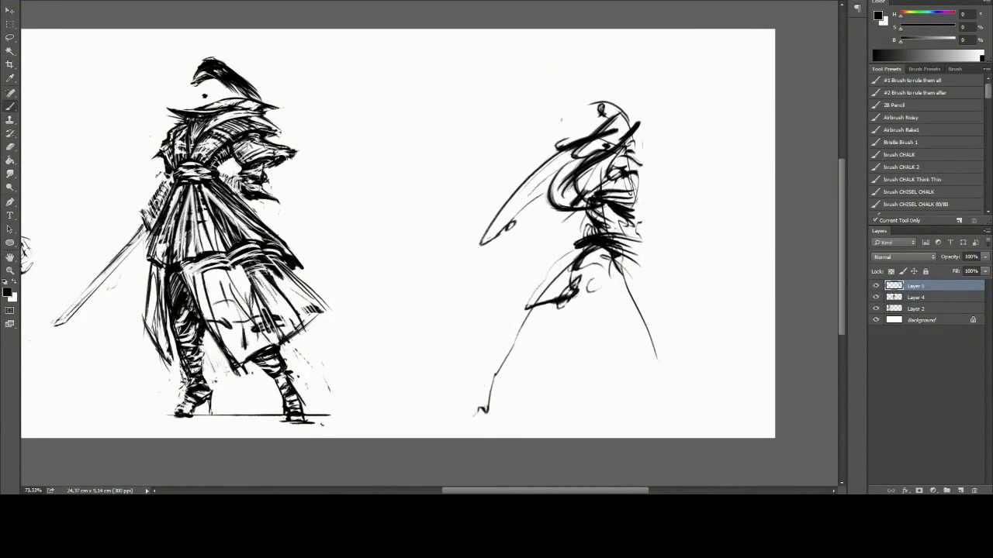
key(h)
key(h)
drag(634, 247, 569, 301)
key(h)
drag(512, 252, 468, 366)
drag(589, 310, 515, 361)
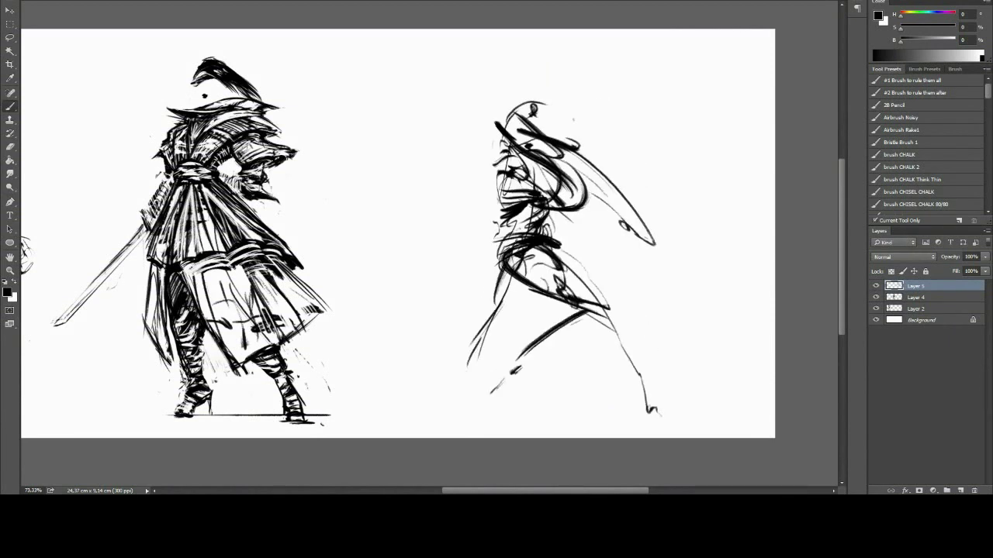
key(h)
- Draw the diver's domed helmet with a dark visor and curling hair around it
drag(636, 152, 552, 200)
drag(590, 103, 549, 163)
key(e)
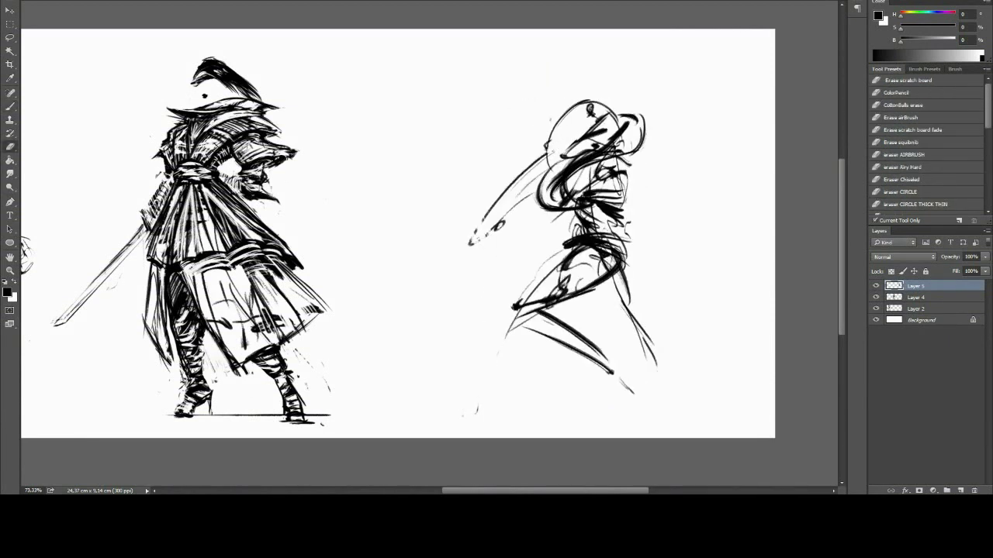
key(h)
key(b)
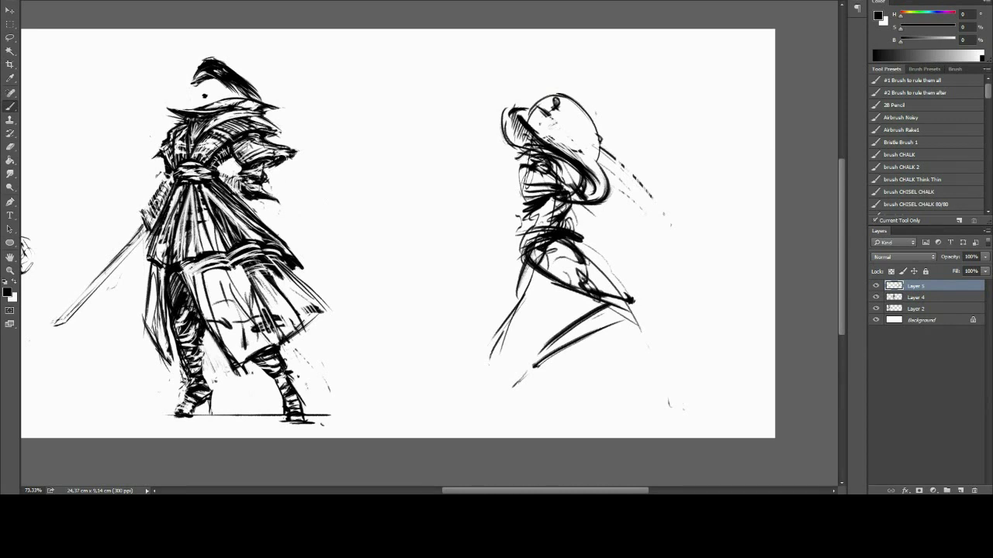
drag(550, 108, 572, 115)
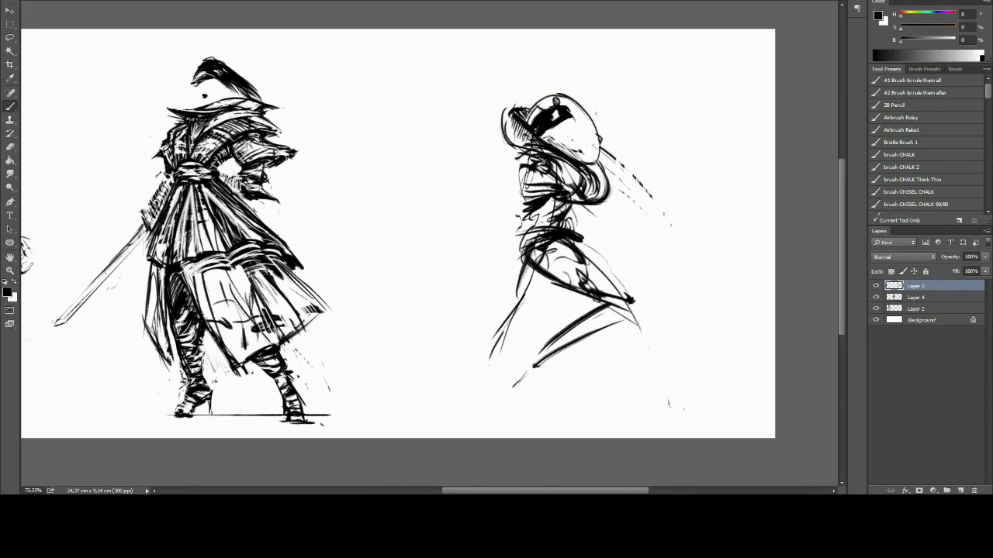
drag(520, 142, 490, 197)
key(h)
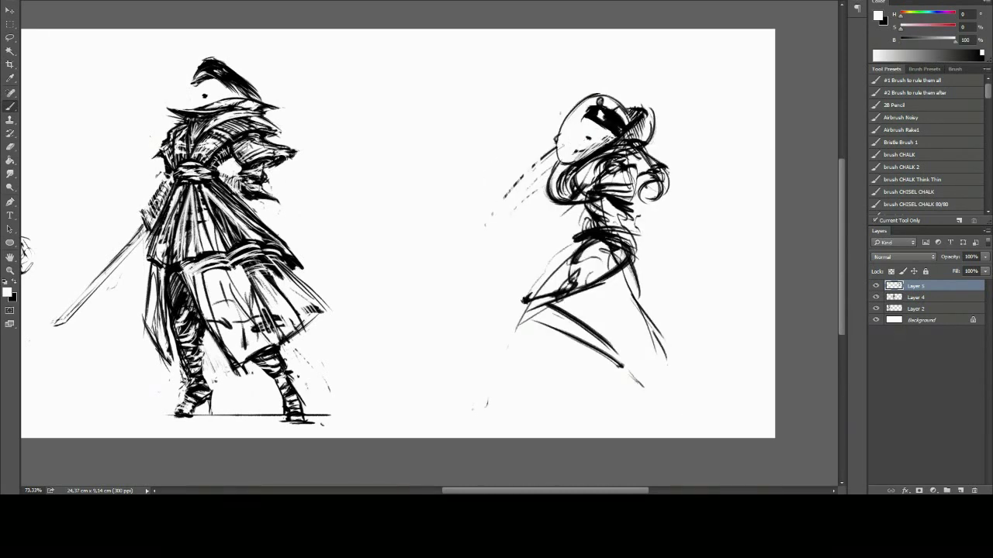
drag(562, 144, 587, 161)
key(h)
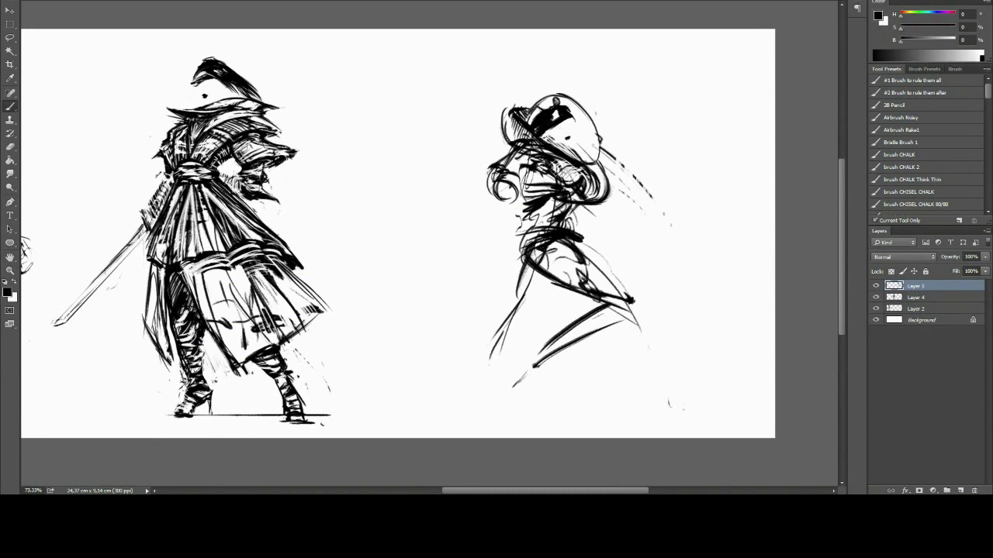
- Sweep a long curved body line below the diver, then switch to white paint
mouse_move(410, 330)
mouse_down()
mouse_move(521, 262)
mouse_move(512, 241)
mouse_up()
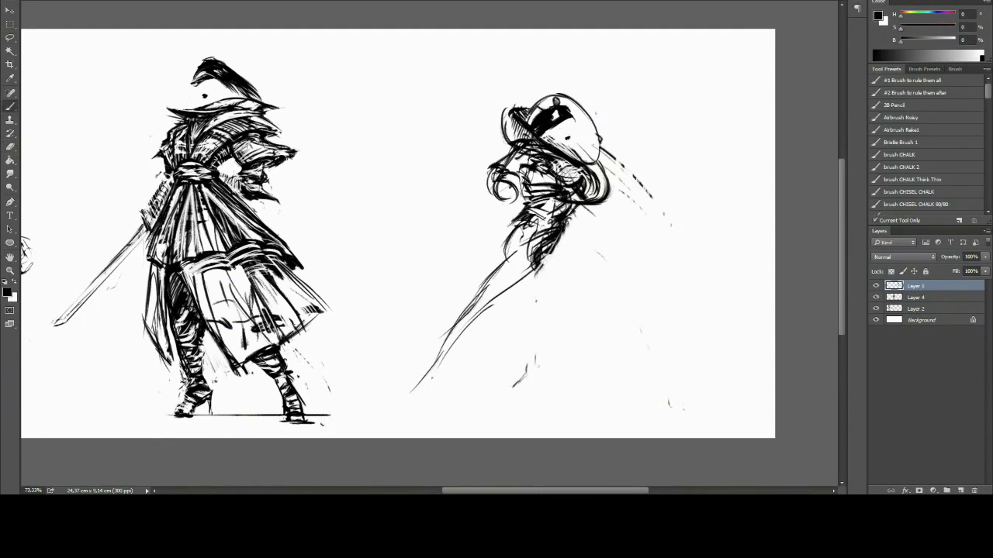
key(x)
key(x)
key(x)
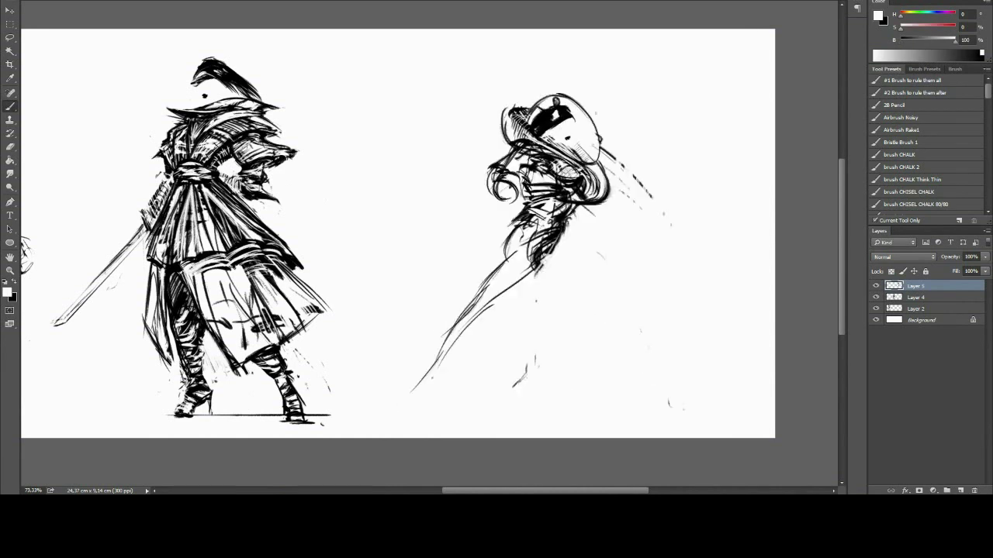
key(x)
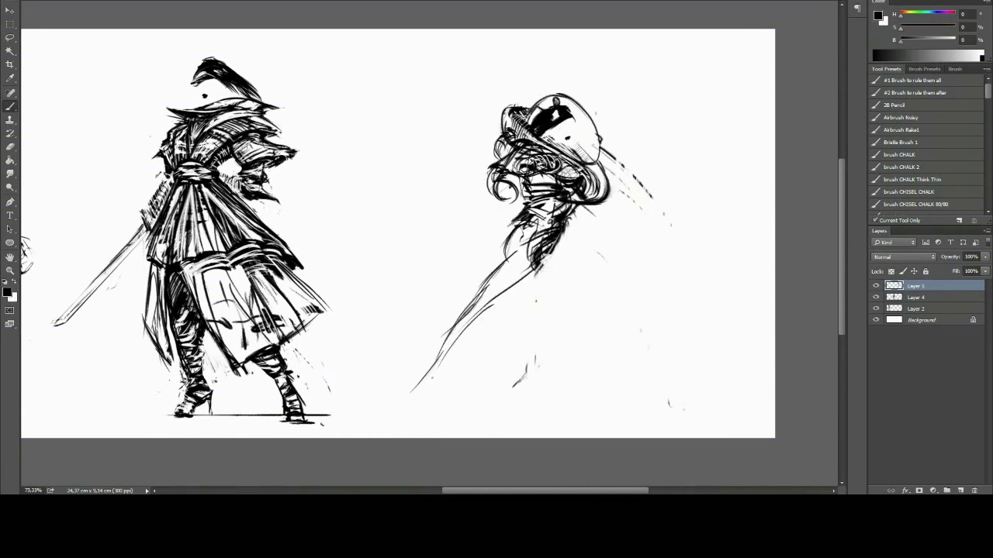
key(x)
key(x)
key(x)
key(x)
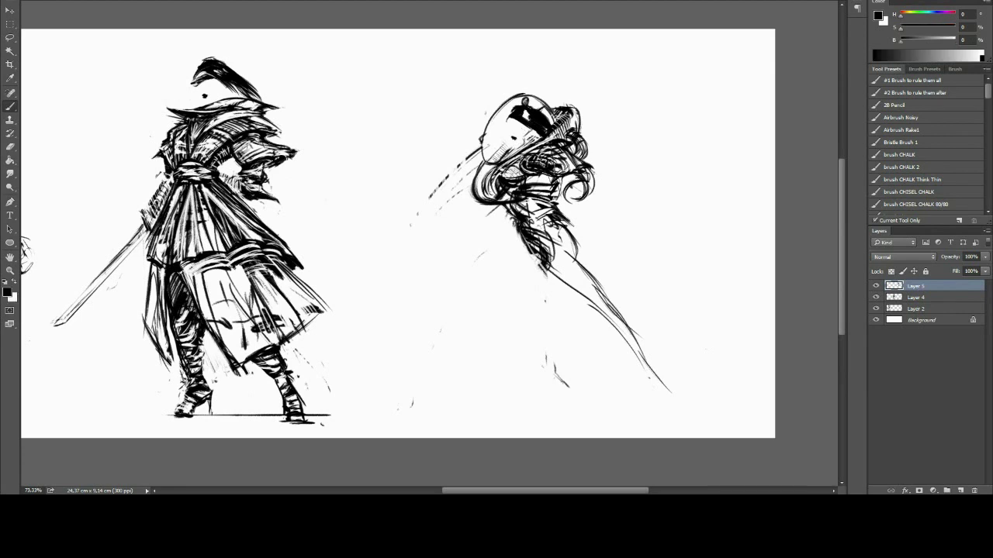
key(x)
key(x)
key(x)
key(x)
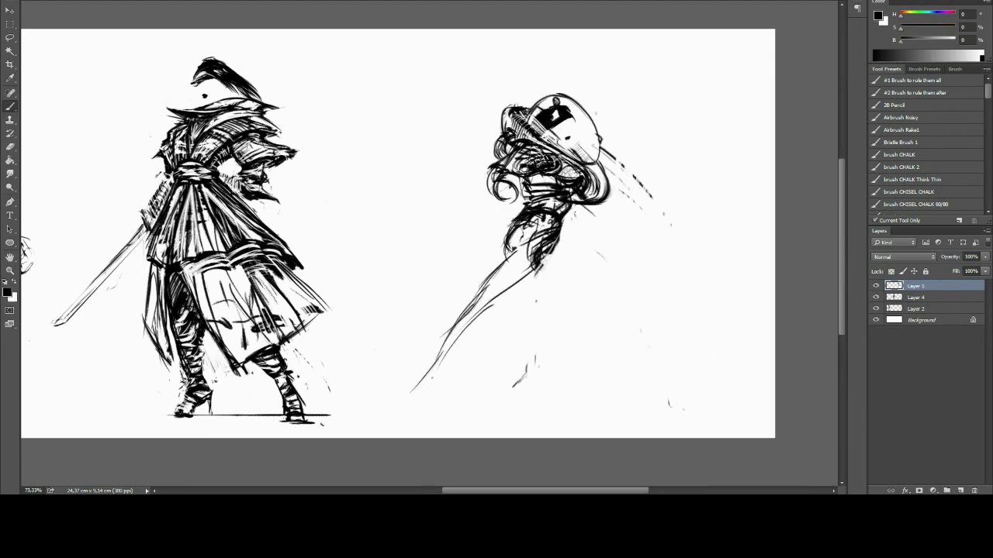
- Draw a long body line and a flowing hair strand, then undo several diver strokes
drag(566, 225, 530, 403)
drag(528, 152, 442, 219)
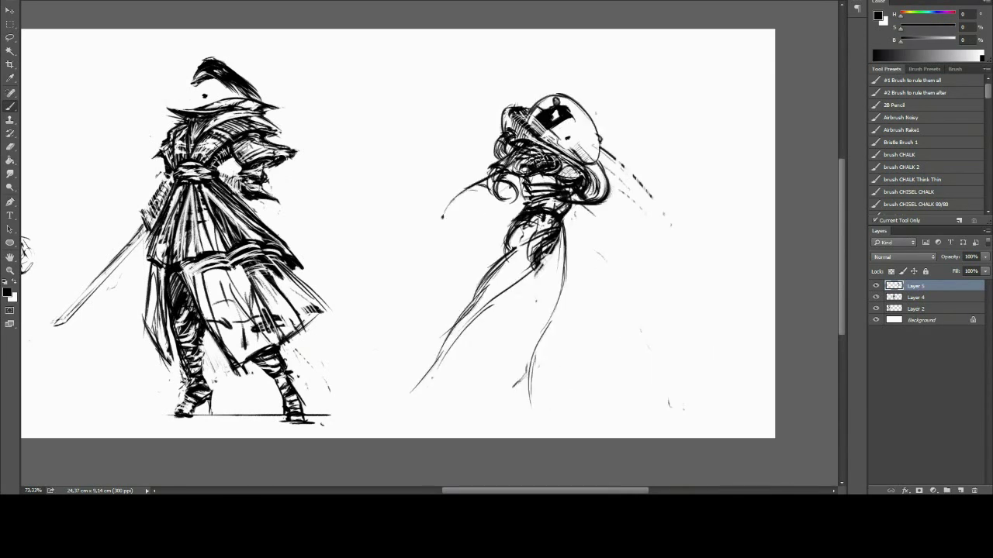
key(x)
key(x)
key(ctrl+alt+z)
key(x)
key(ctrl+alt+z)
key(x)
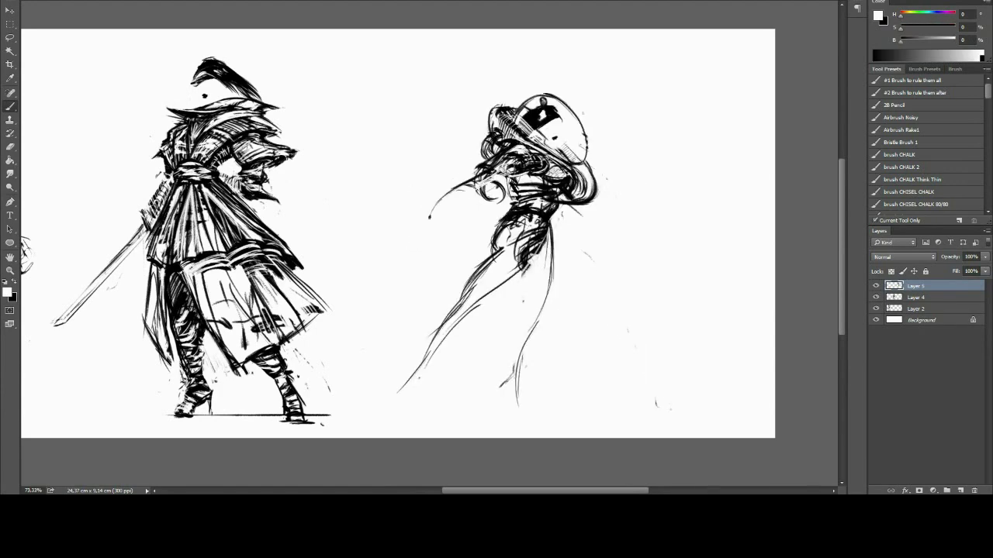
key(x)
key(x)
- Step back through history to compare earlier versions, then redo the latest diver strokes
key(x)
key(ctrl+alt+z)
key(x)
key(ctrl+alt+z)
key(x)
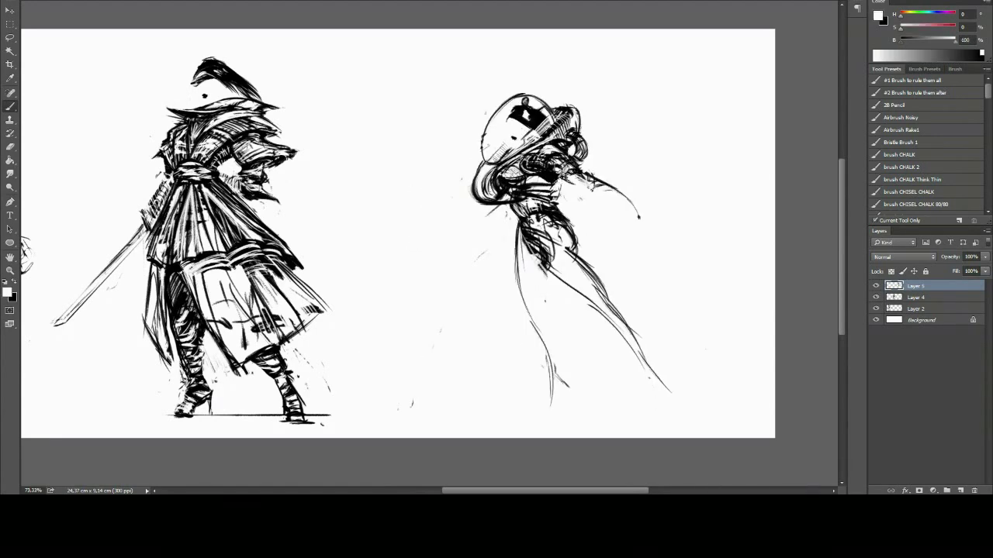
key(x)
key(x)
key(x)
key(ctrl+alt+z)
key(x)
key(ctrl+alt+z)
key(ctrl+alt+z)
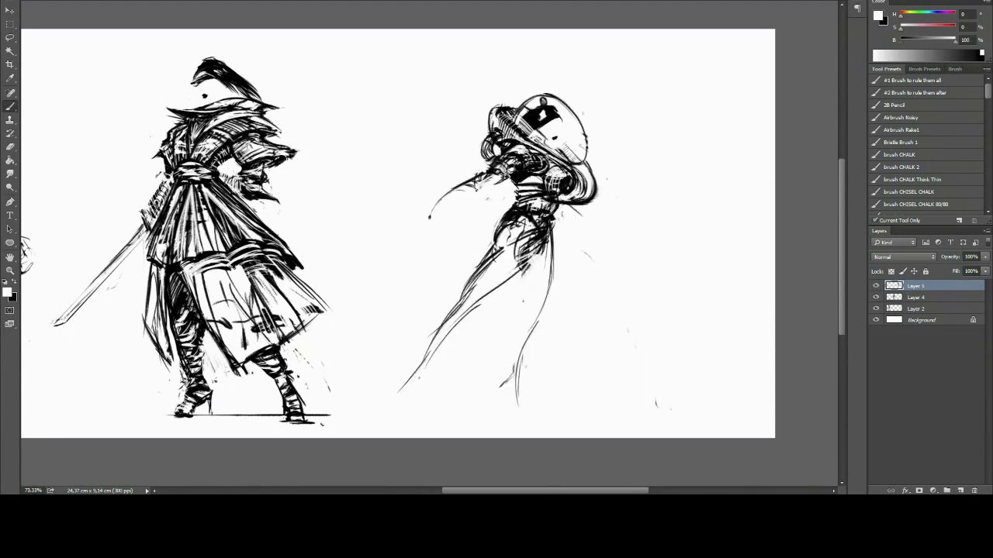
key(x)
key(x)
key(ctrl+alt+z)
key(x)
key(ctrl+alt+z)
key(ctrl+shift+z)
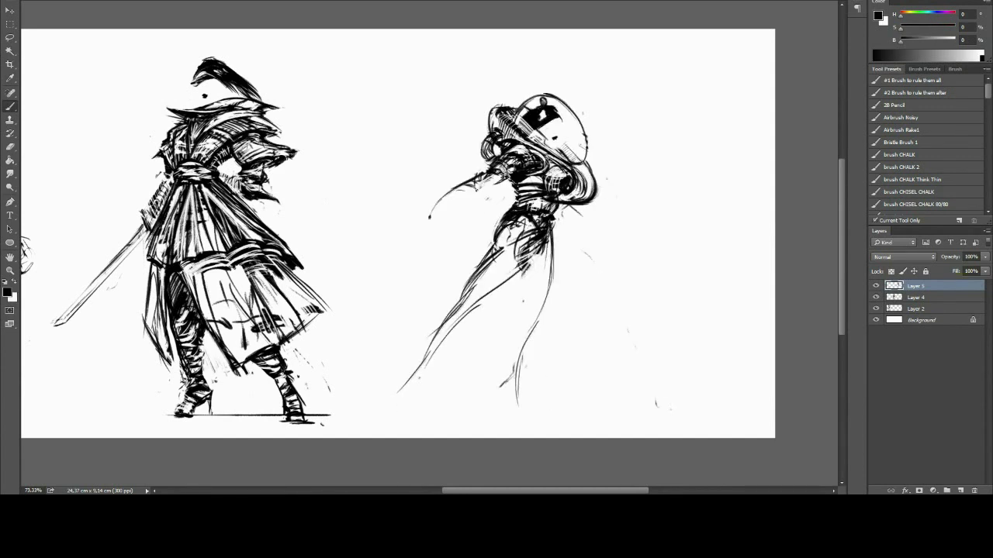
key(ctrl+shift+z)
key(ctrl+shift+z)
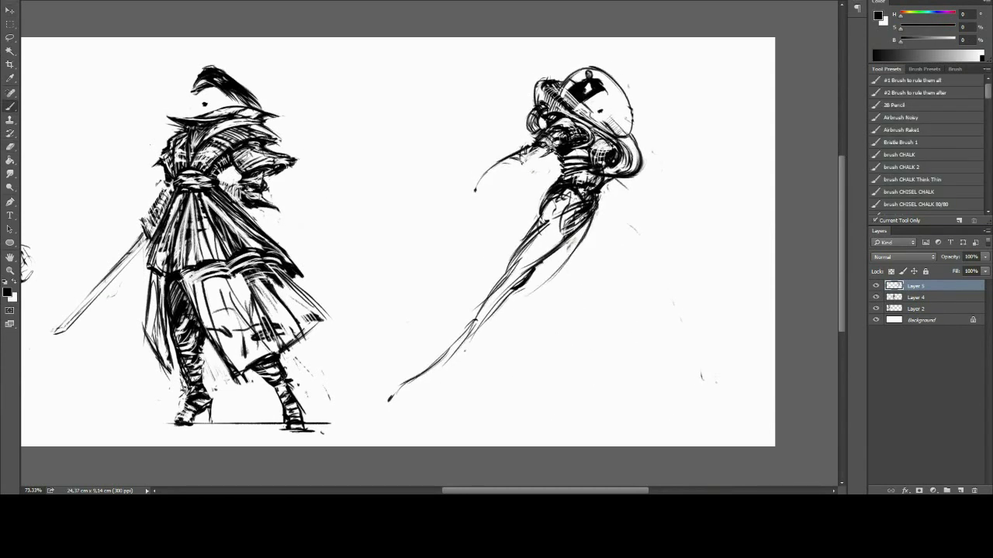
- Flip the diver horizontally and add dark torso strokes and long stretched legs
key(x)
key(x)
key(x)
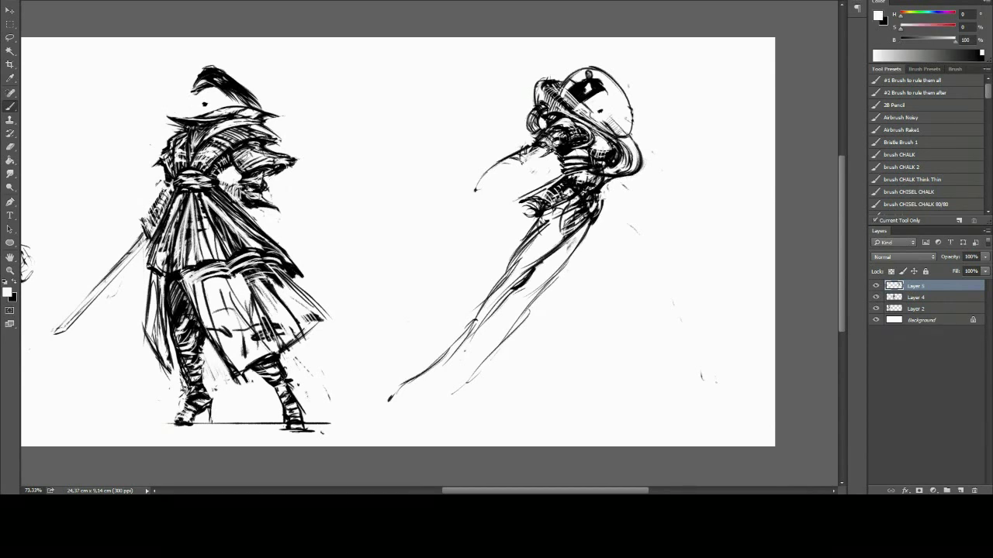
key(ctrl+shift+h)
key(x)
mouse_move(504, 214)
mouse_down()
mouse_move(567, 233)
mouse_move(577, 314)
mouse_move(667, 407)
mouse_up()
key(x)
key(x)
drag(647, 350, 718, 402)
- Add the diver's reaching arm and darken the waist, flipping back to the original facing
drag(547, 152, 613, 186)
key(ctrl+shift+h)
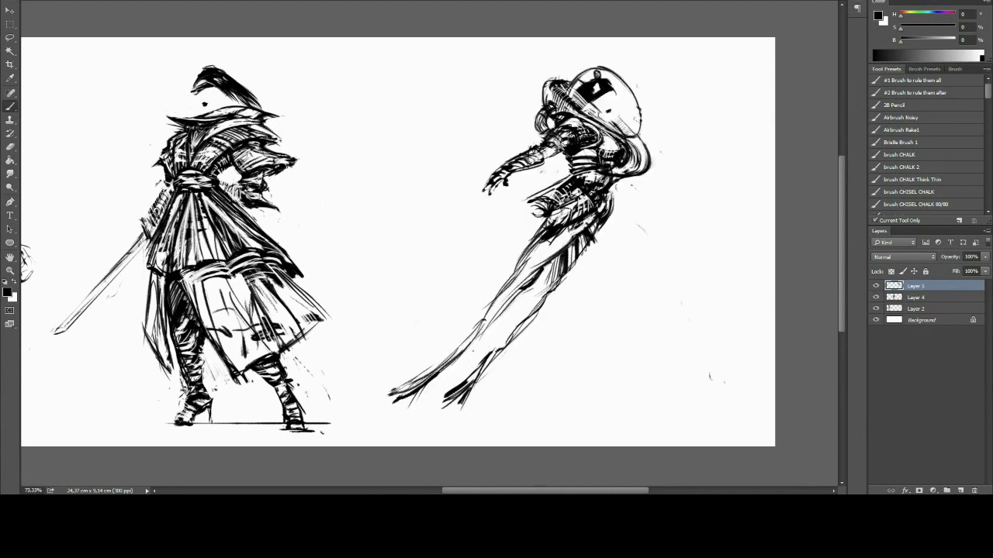
key(x)
key(x)
mouse_move(523, 211)
mouse_down()
mouse_move(559, 198)
mouse_move(569, 166)
mouse_up()
key(x)
key(x)
key(x)
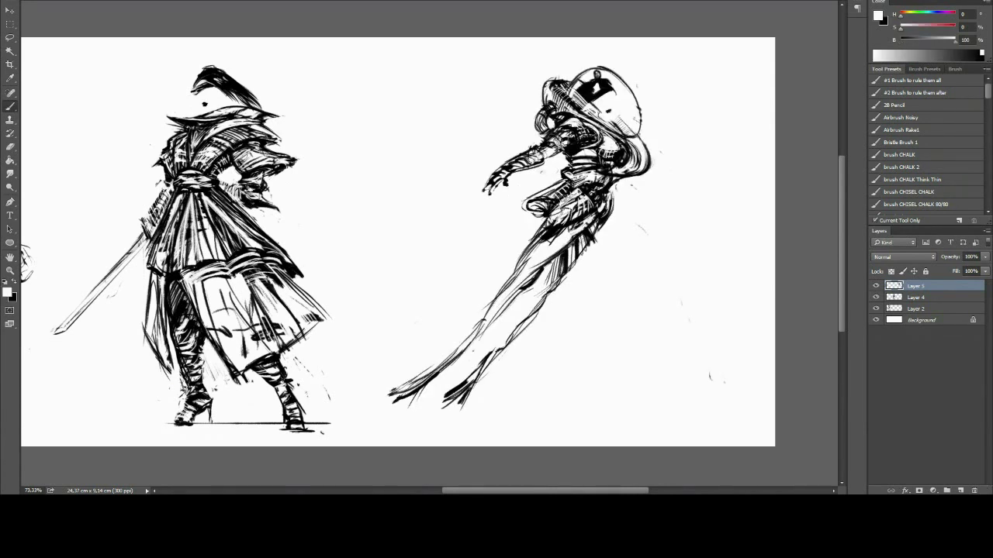
key(x)
key(x)
key(x)
- Mirror the canvas to check the diver, then erase part of its bent leg
key(ctrl+shift+h)
key(e)
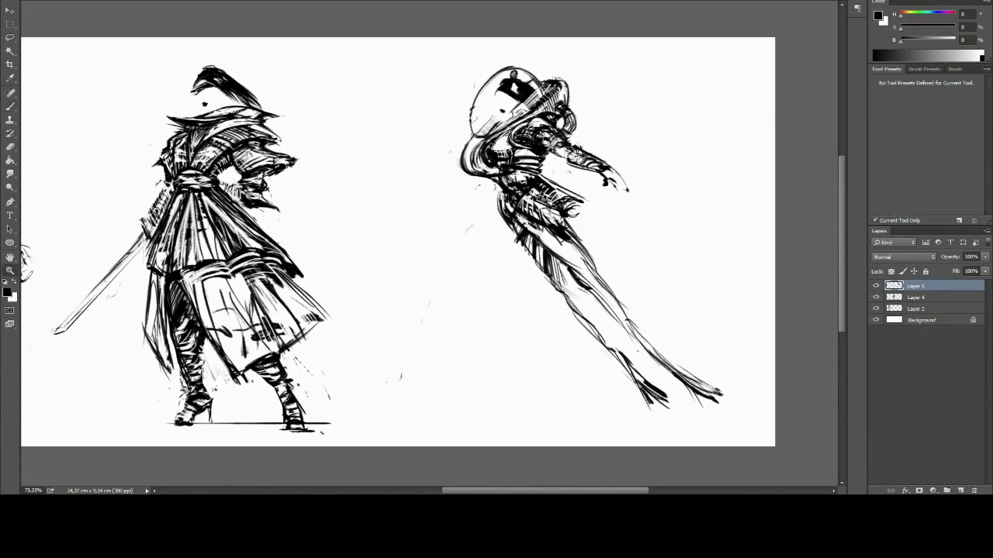
key(ctrl+shift+h)
drag(526, 213, 564, 180)
- Return to a black brush, flipping the canvas once more to check the diver
key(b)
key(x)
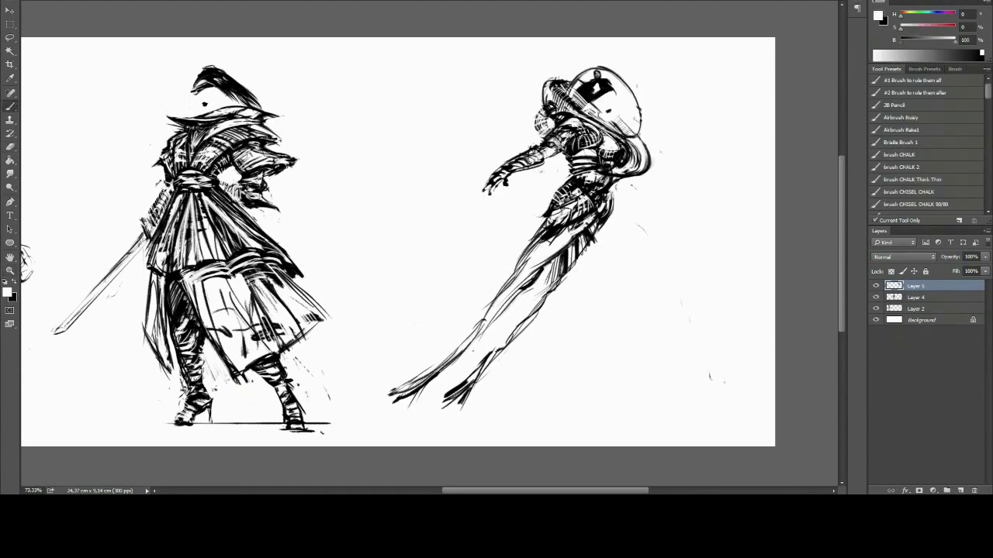
key(x)
key(x)
key(x)
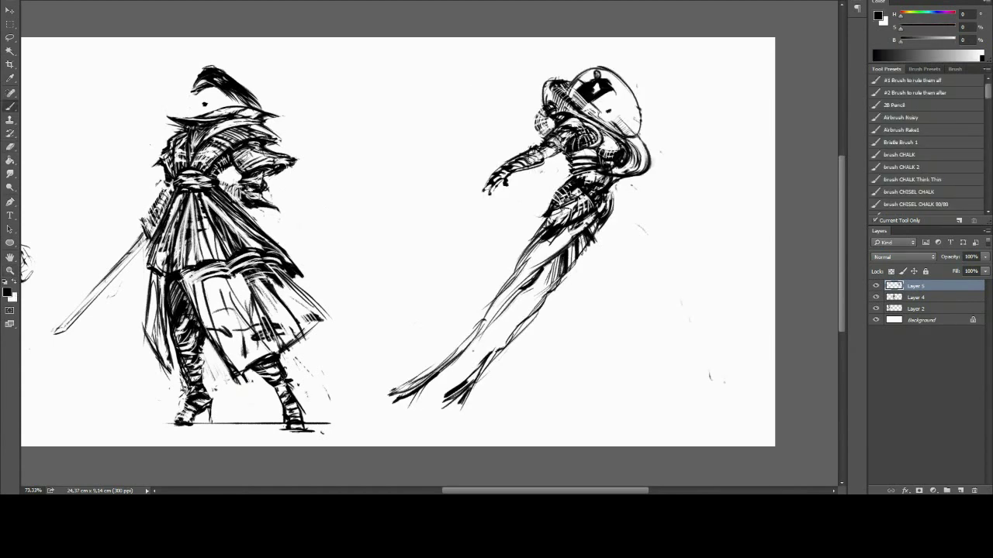
key(x)
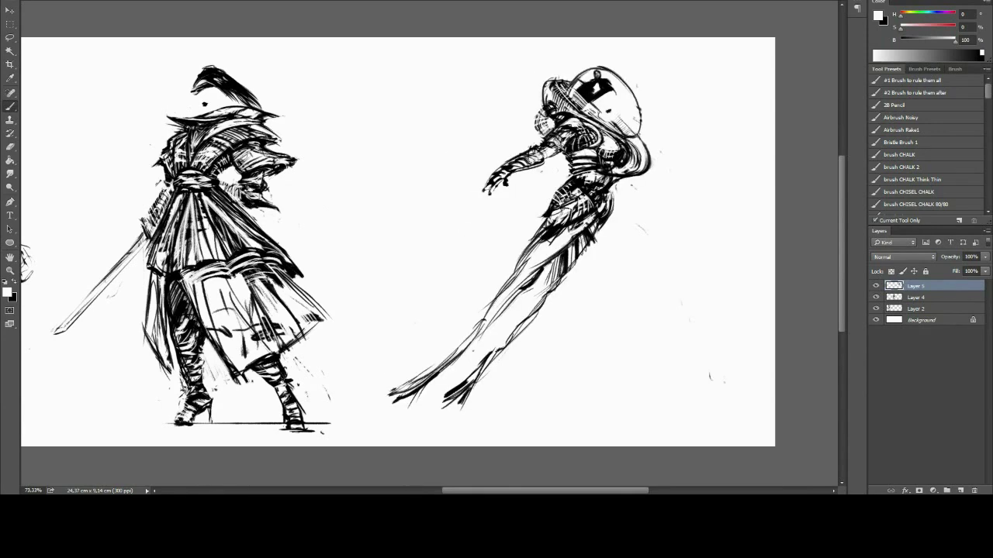
key(x)
key(ctrl+shift+h)
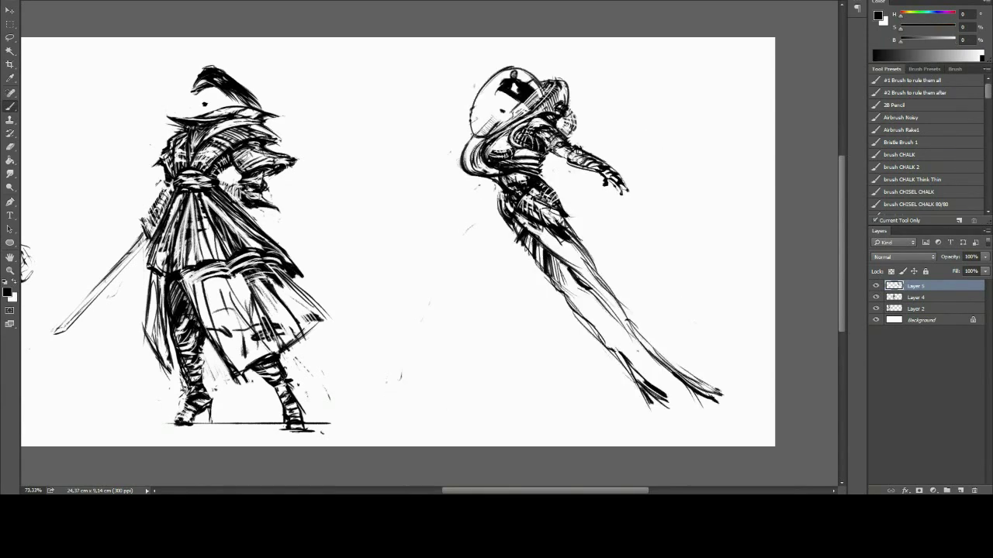
key(x)
key(x)
key(x)
key(x)
- Hatch dark lines on the diver's upper leg and break up lower-leg lines with white
key(v)
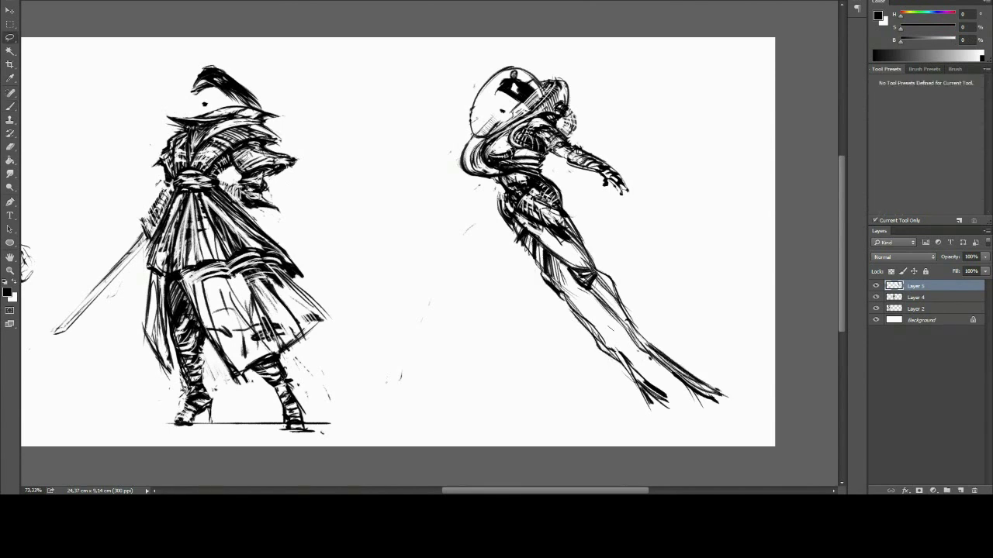
key(b)
key(x)
key(x)
key(x)
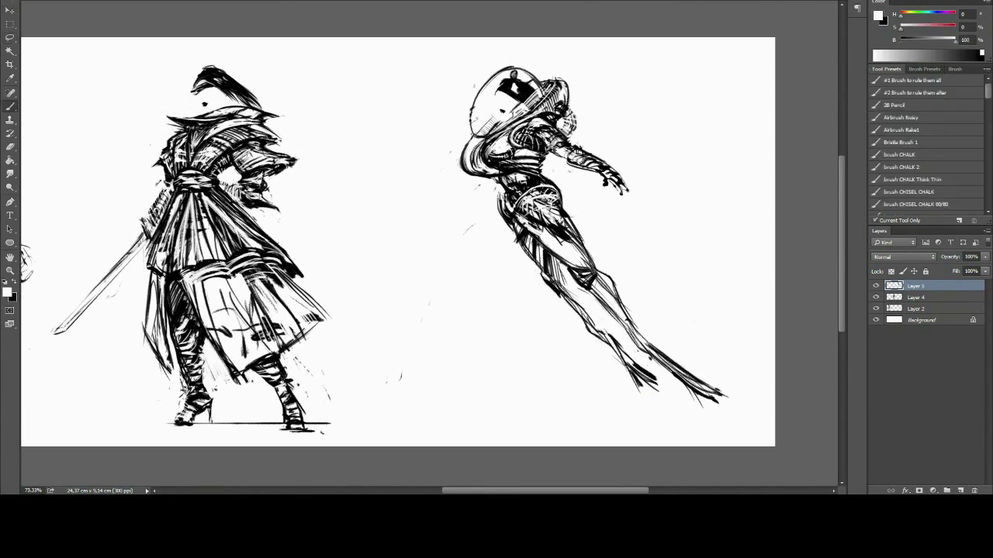
key(x)
key(x)
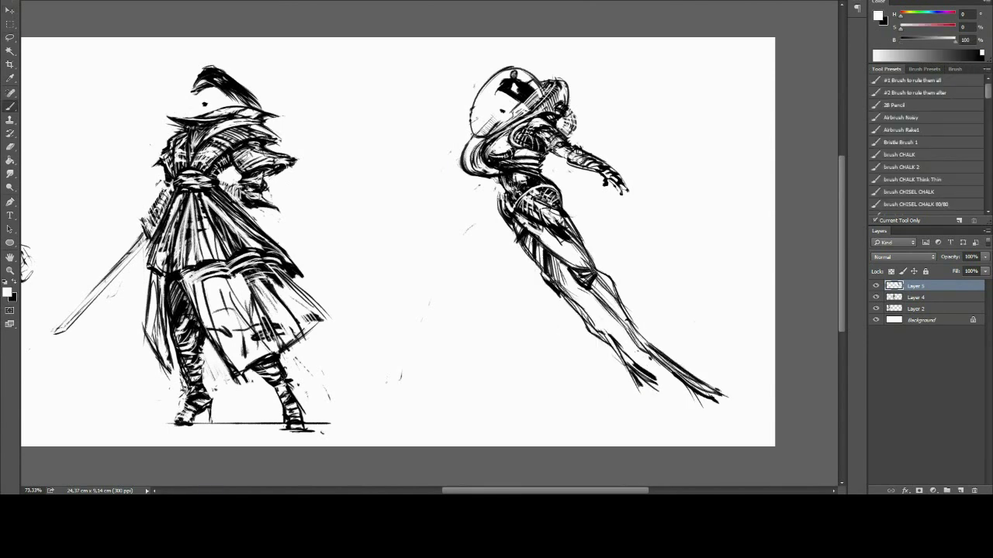
key(x)
key(x)
key(x)
key(x)
- Rework the lower-leg strokes and darken the upper-leg hatching in black
key(x)
drag(539, 236, 529, 273)
key(x)
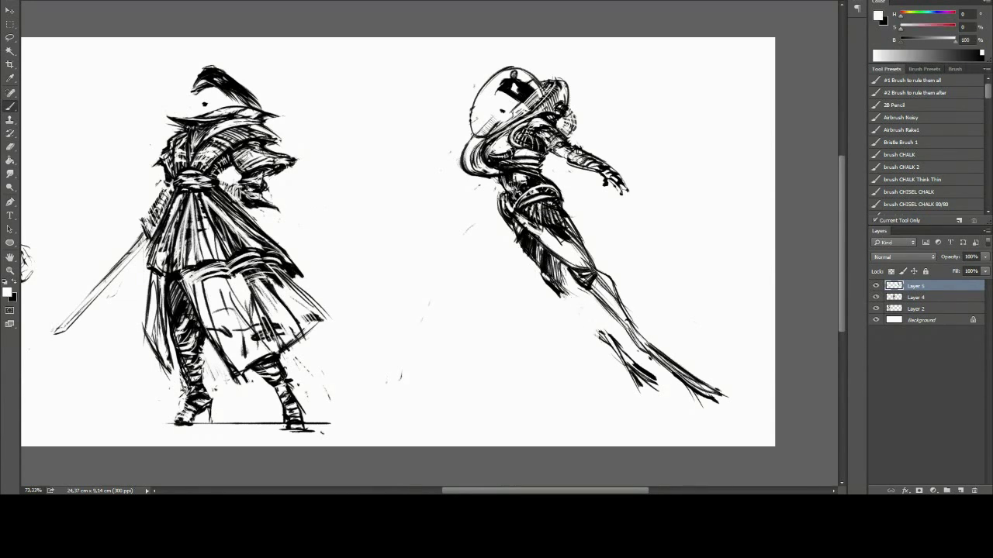
drag(599, 333, 648, 384)
key(x)
key(x)
drag(536, 241, 562, 294)
key(x)
key(x)
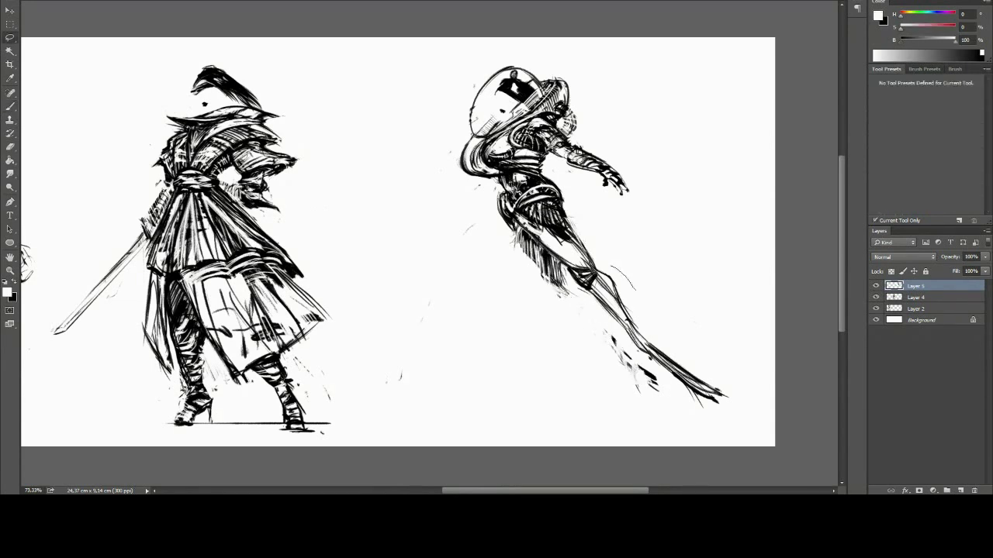
drag(641, 294, 760, 380)
drag(555, 260, 721, 399)
key(x)
drag(611, 286, 652, 361)
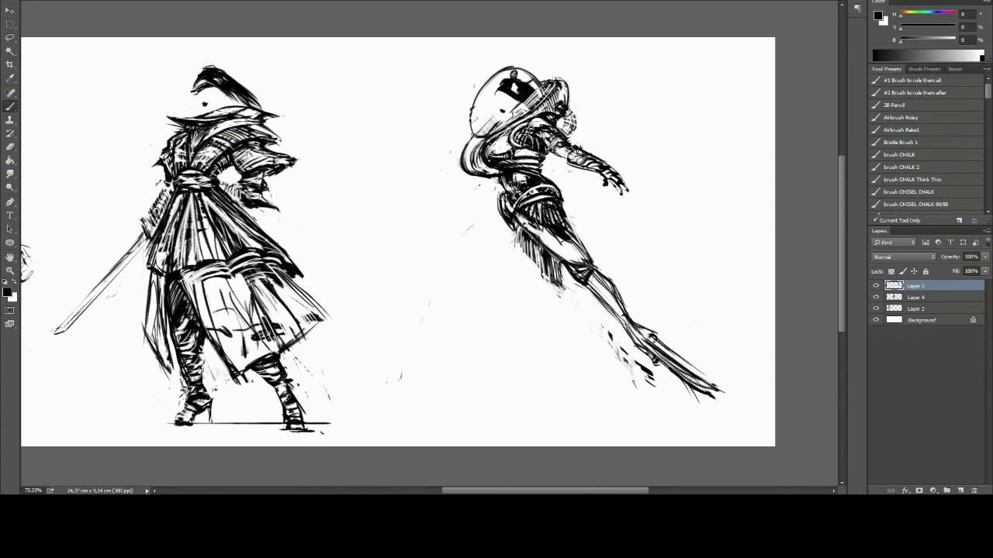
- Erase some lower-leg hatching, redraw it, and add a thin curved back-leg line
key(e)
drag(721, 391, 652, 345)
key(b)
drag(591, 292, 622, 321)
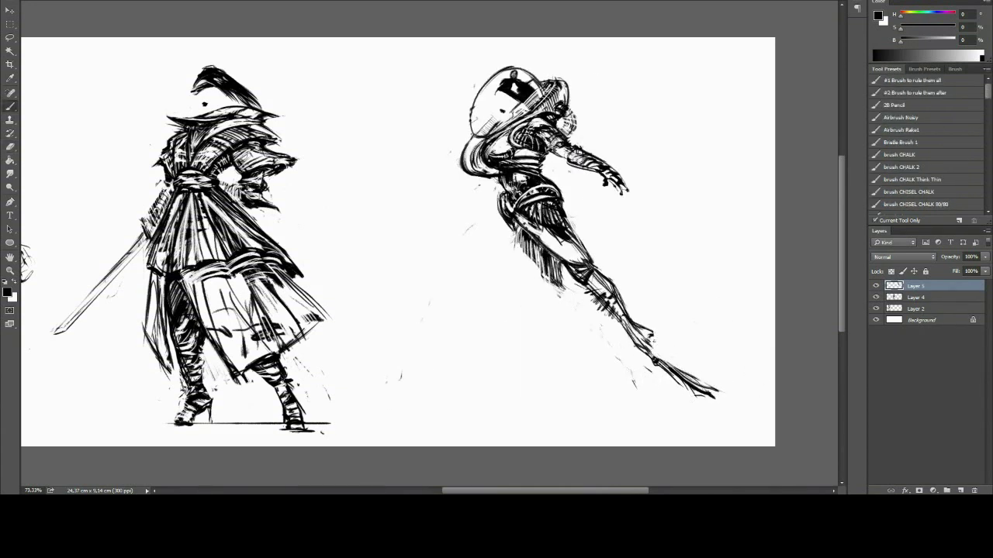
drag(508, 225, 497, 423)
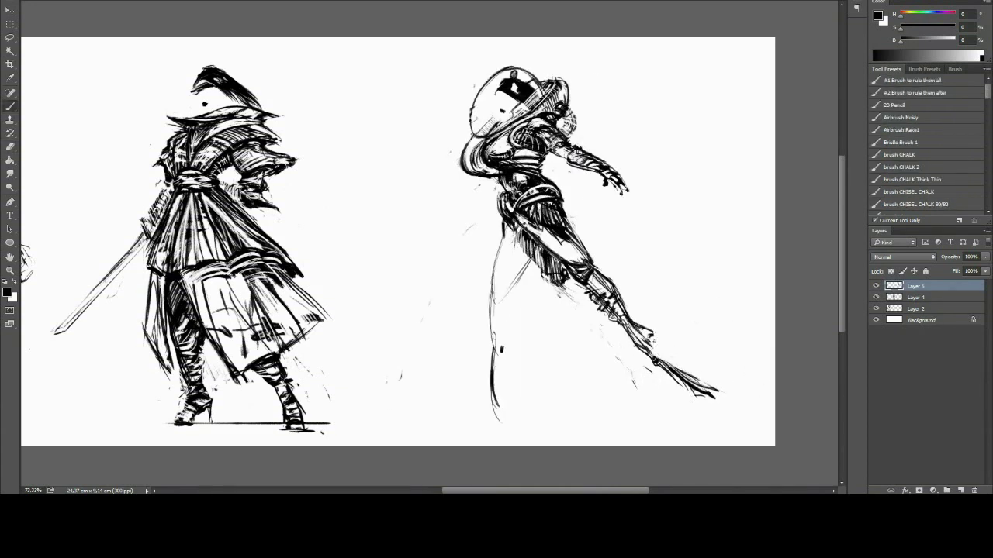
- Hatch the diver's thigh in black, trimming it with white strokes
drag(497, 229, 535, 291)
key(x)
drag(535, 255, 558, 288)
key(x)
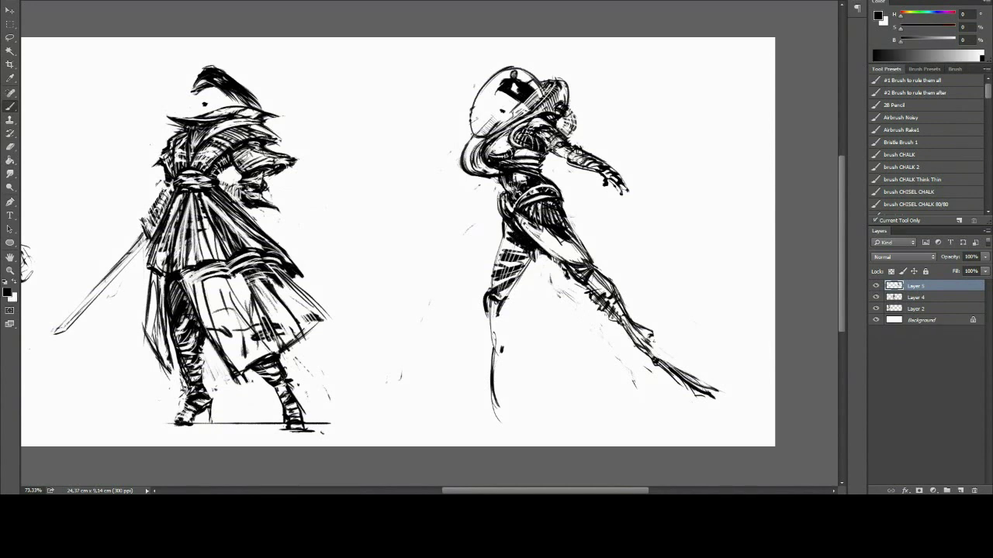
mouse_move(518, 219)
mouse_down()
mouse_move(552, 250)
mouse_move(545, 281)
mouse_up()
- Paint over the lower leg in white at a new angle and add a dark thigh stroke
key(e)
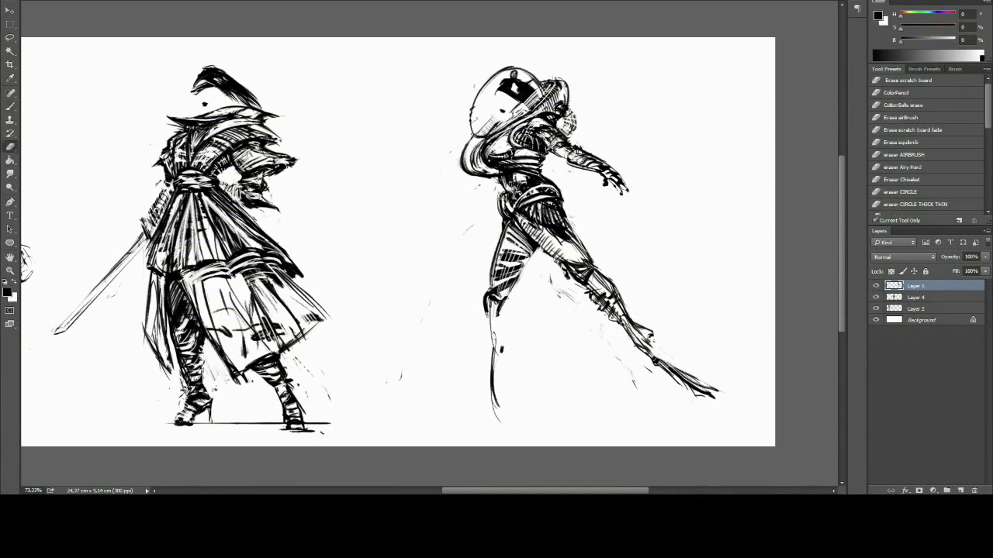
key(b)
key(x)
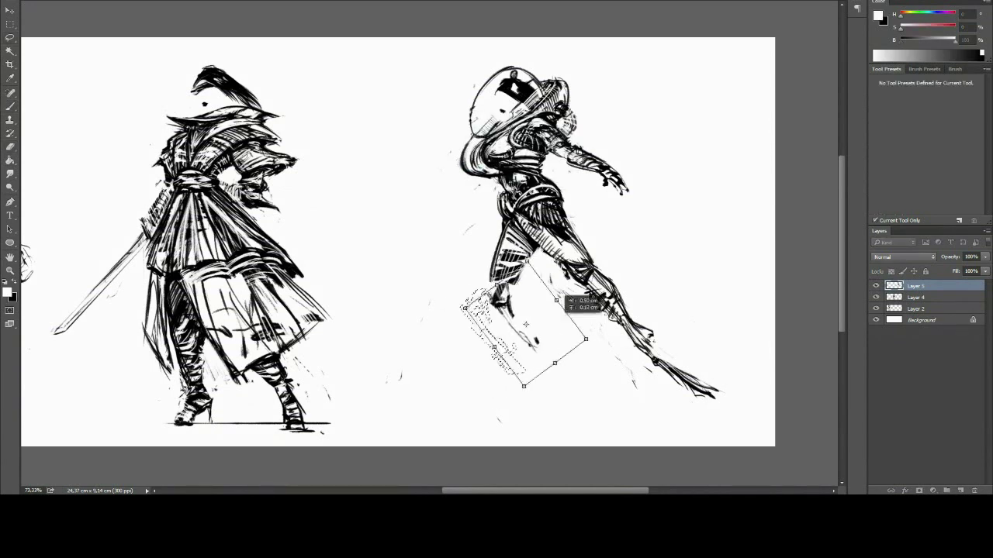
drag(504, 256, 496, 353)
key(x)
drag(492, 276, 604, 384)
- Repeatedly flip the canvas horizontally to check the diver, alternating eraser and brush
key(e)
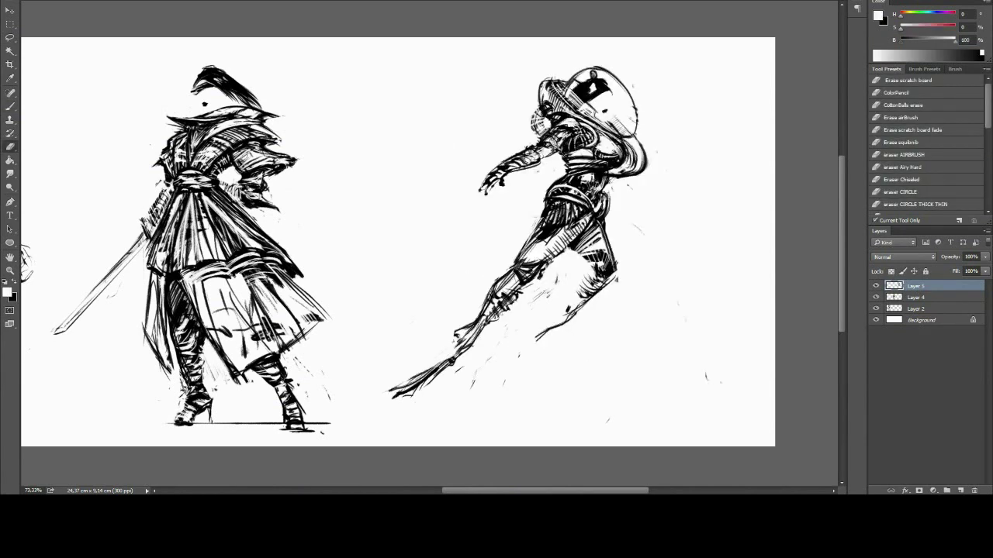
key(ctrl+shift+h)
key(b)
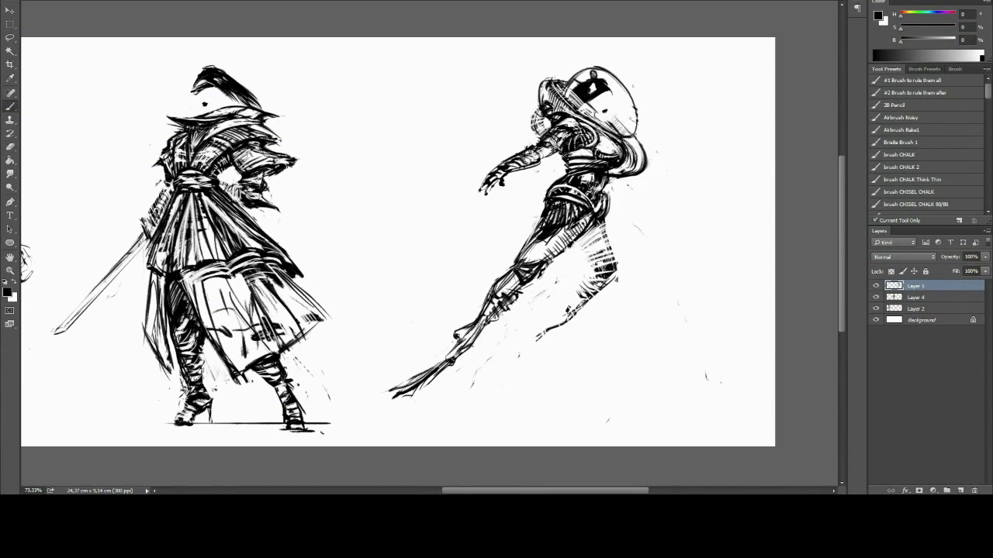
key(e)
key(ctrl+shift+h)
key(b)
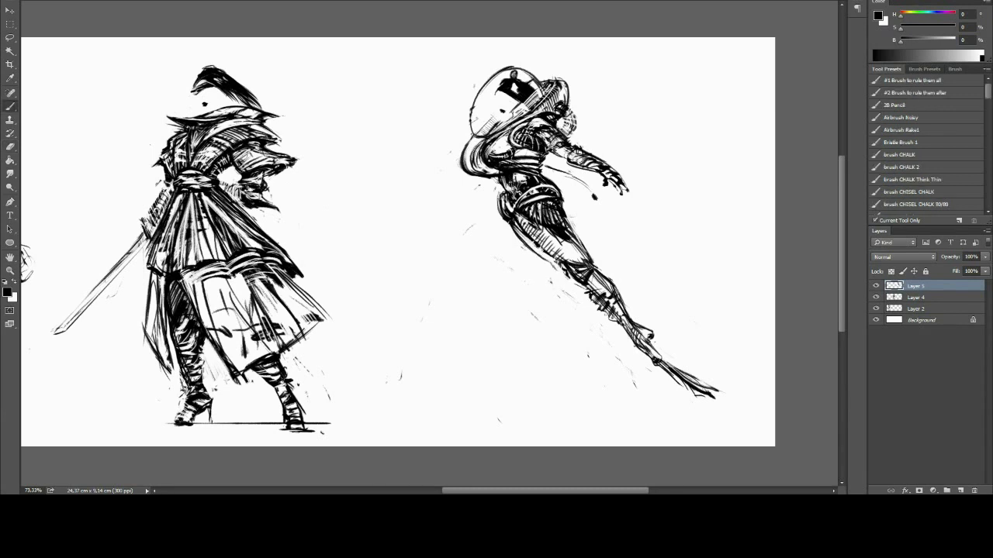
key(e)
key(ctrl+shift+h)
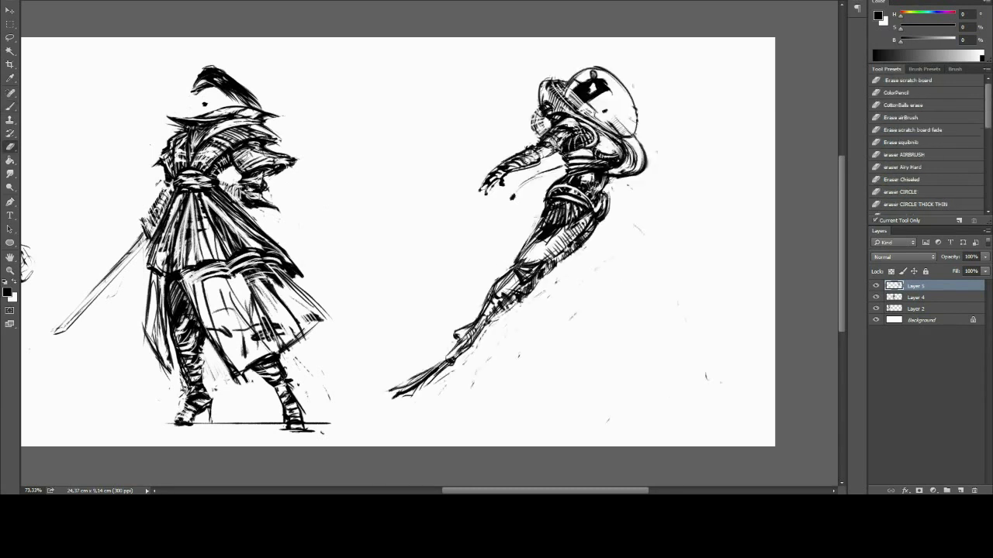
key(b)
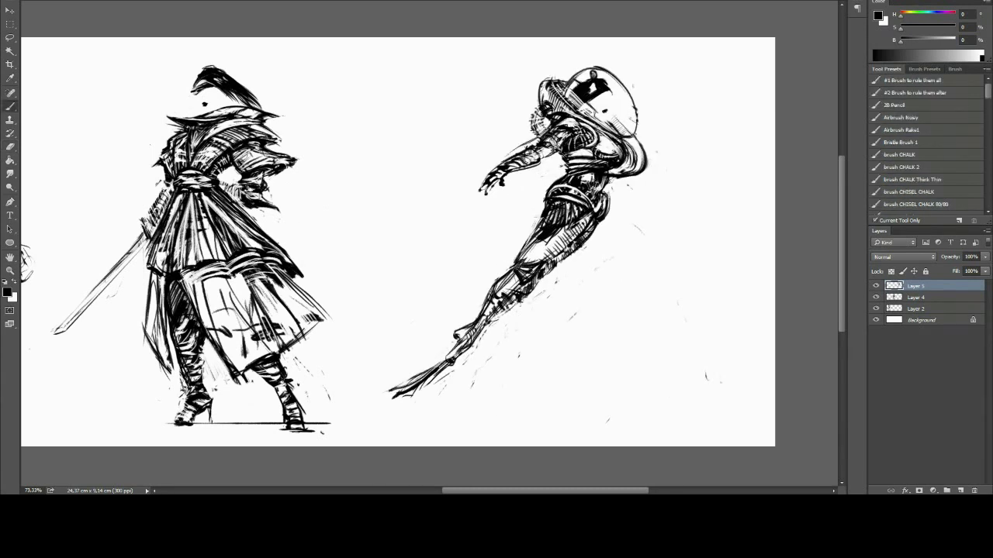
key(ctrl+shift+h)
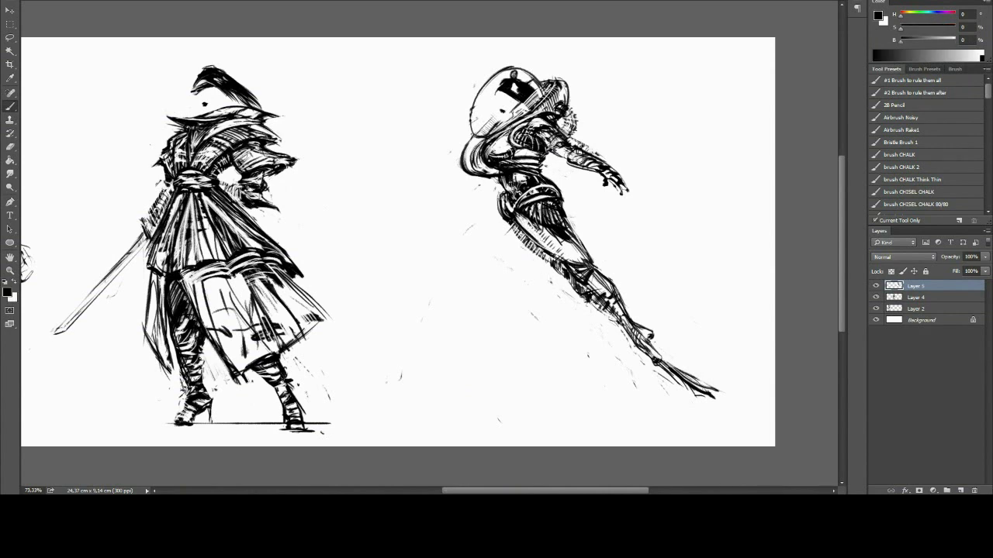
key(x)
key(x)
key(x)
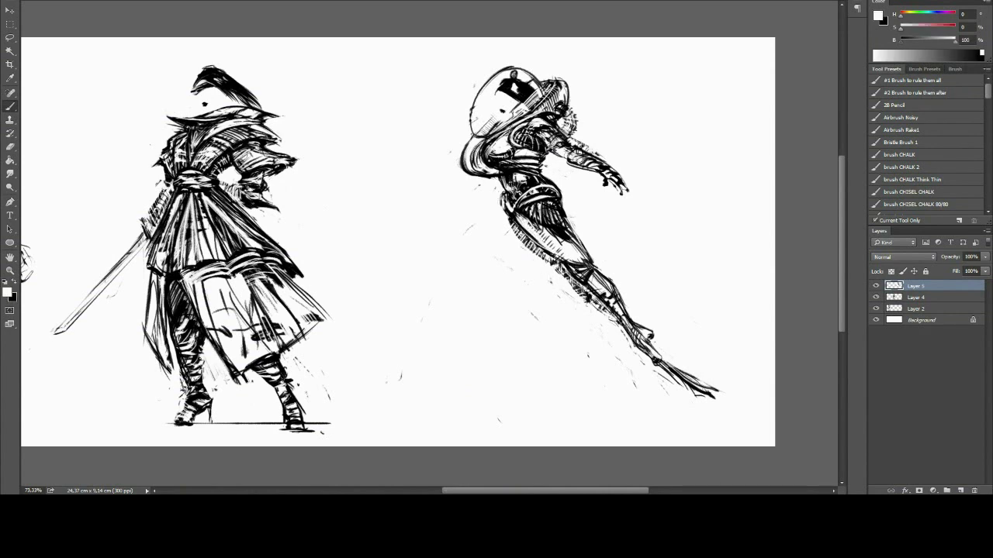
key(ctrl+shift+h)
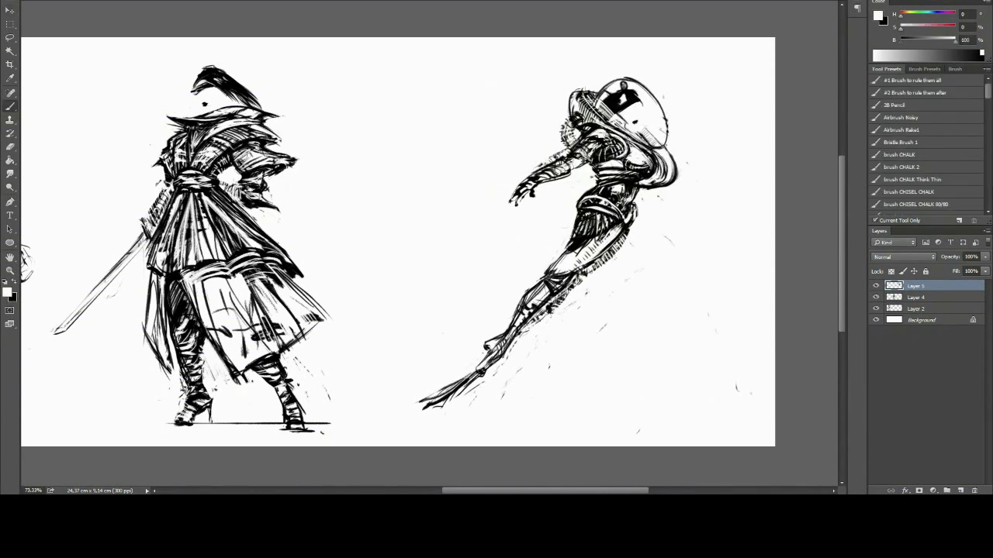
- Flip the canvas to check the diver, then erase part of its lower legs
key(ctrl+shift+h)
key(x)
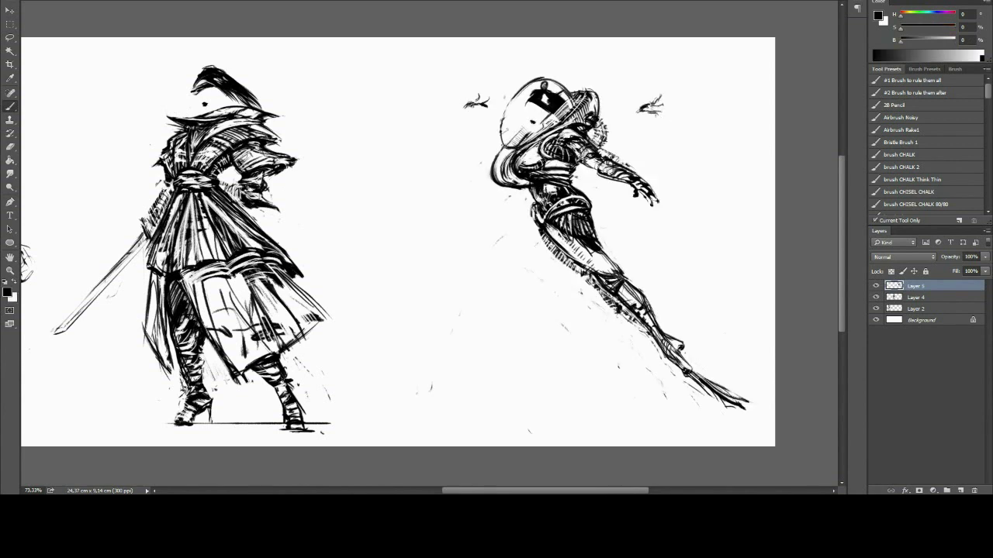
key(x)
key(x)
key(ctrl+shift+h)
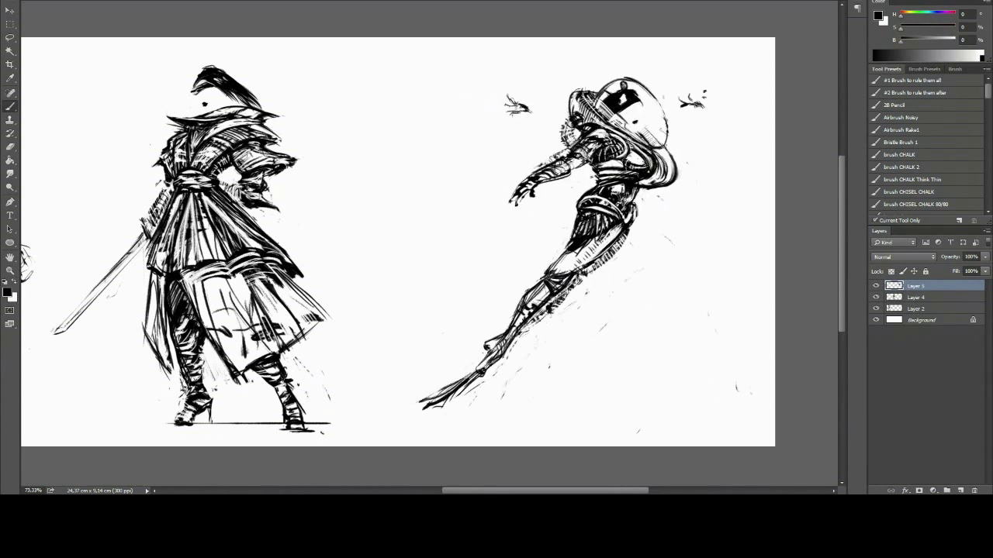
drag(515, 301, 460, 342)
- Draw several speed lines behind the diver and near its feet
key(e)
drag(461, 381, 421, 411)
drag(478, 371, 442, 403)
key(b)
drag(560, 227, 511, 273)
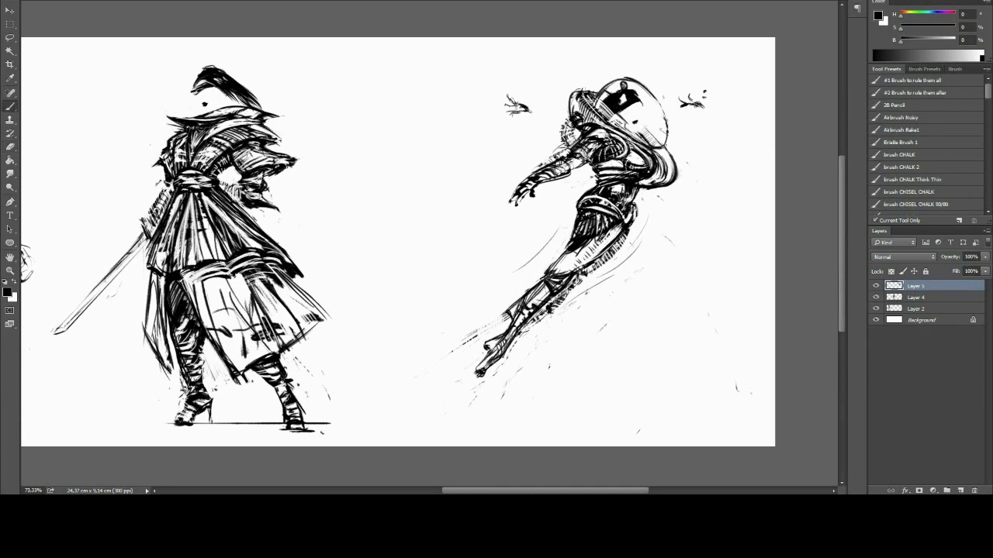
drag(465, 376, 423, 408)
key(e)
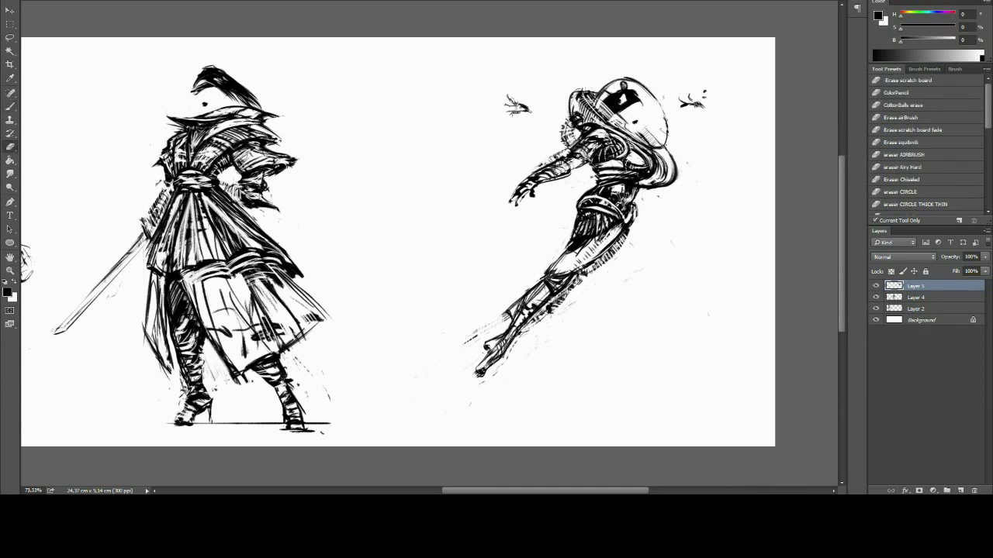
key(b)
drag(496, 314, 422, 335)
- Erase the diver's hand into scratchy strokes and remove the motion streaks trailing the foot
key(ctrl+shift+h)
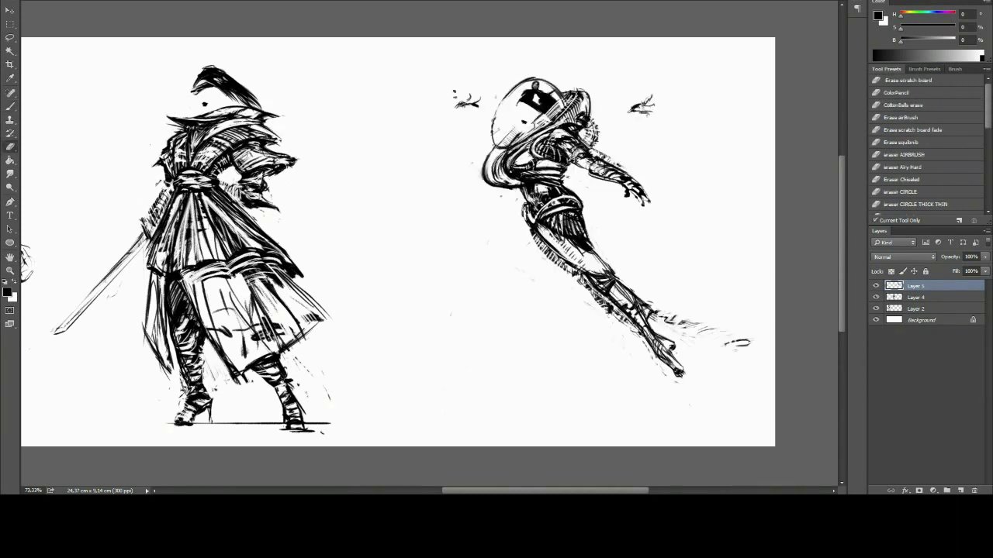
key(b)
key(x)
key(ctrl+shift+h)
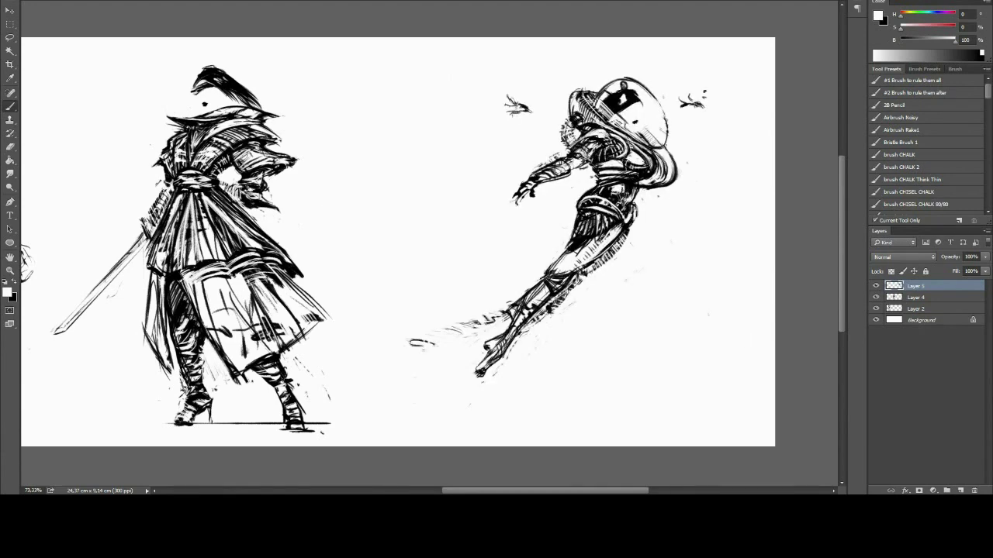
key(x)
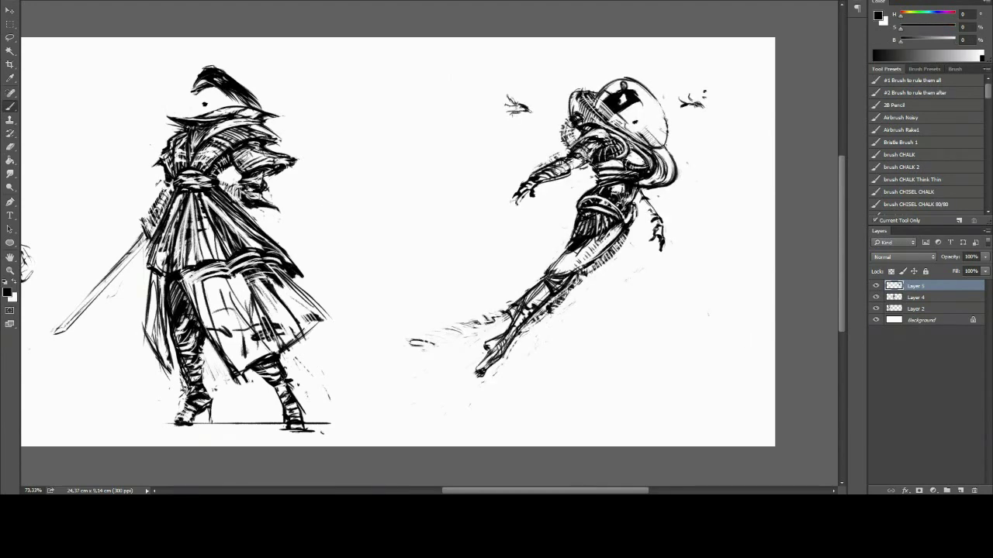
key(e)
drag(656, 193, 660, 242)
key(ctrl+shift+h)
key(ctrl+shift+h)
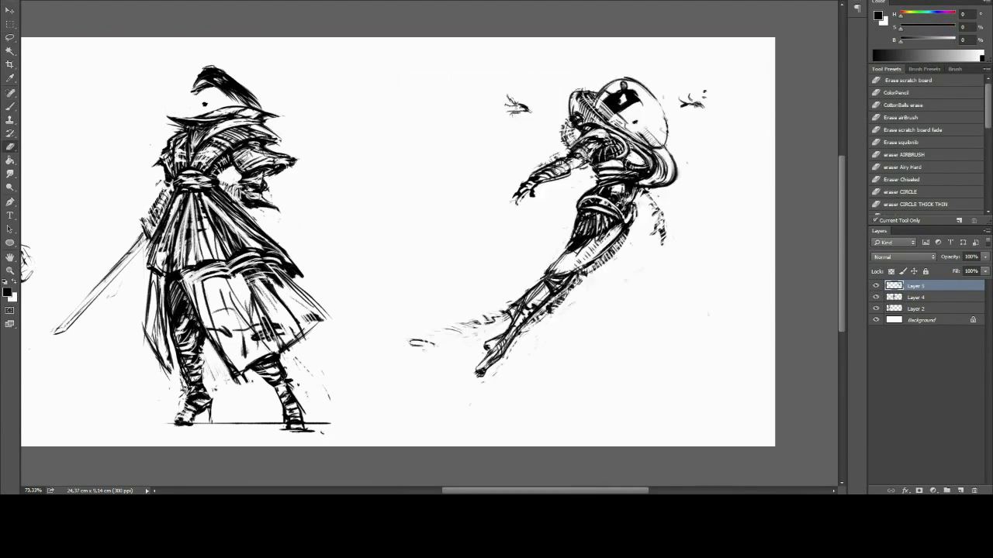
drag(411, 343, 527, 293)
key(b)
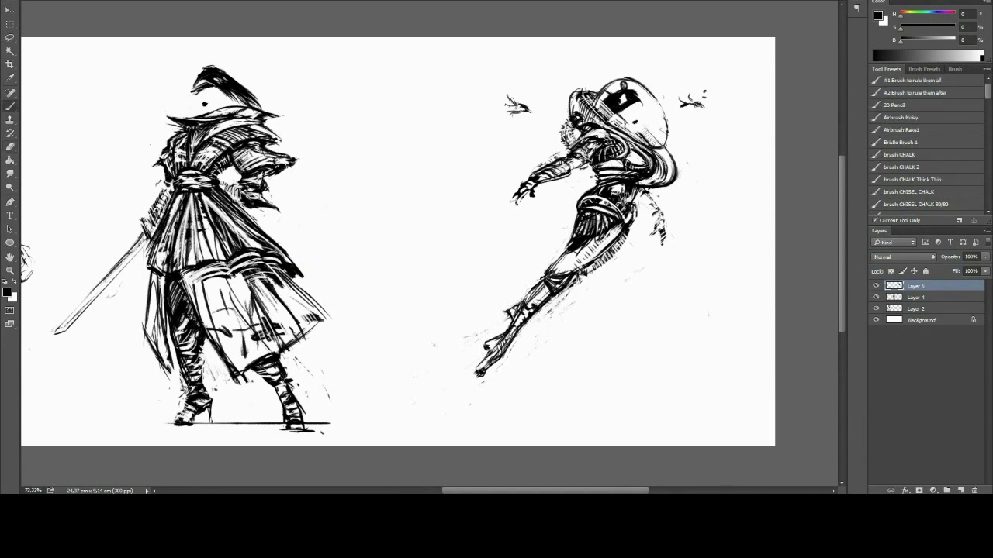
- Hatch dark shading on the diver's thigh and knee, then flip the canvas to check
drag(638, 221, 644, 273)
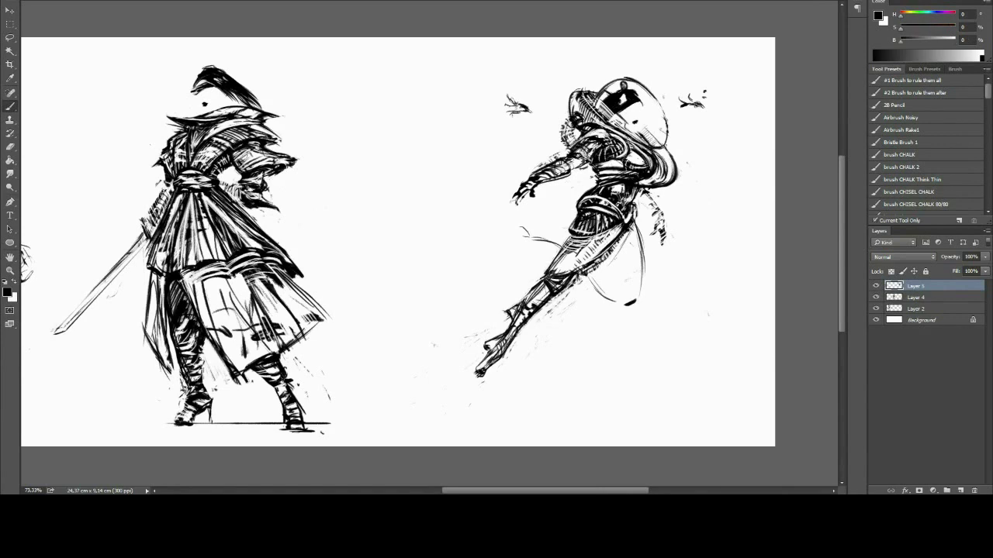
drag(608, 256, 627, 287)
drag(633, 231, 607, 270)
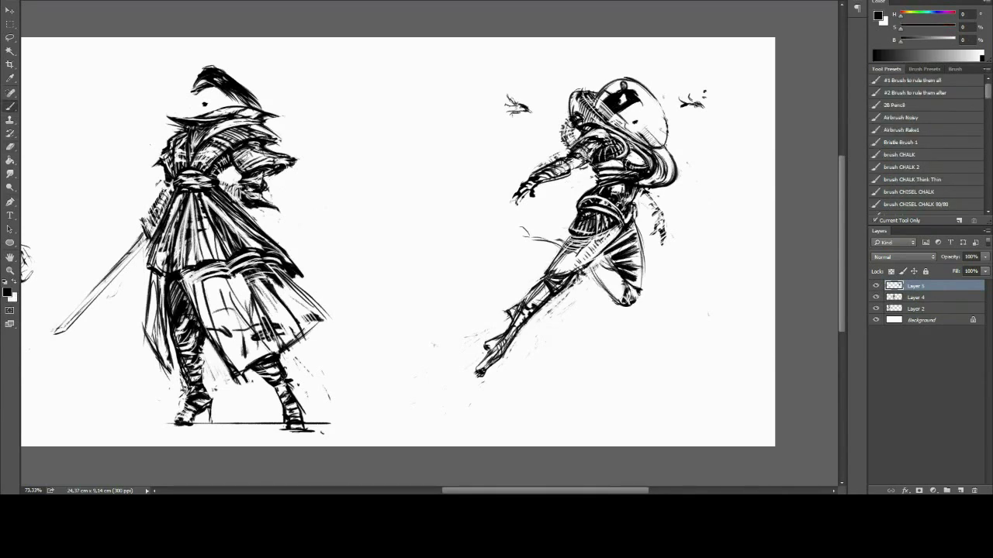
drag(562, 226, 542, 239)
key(e)
key(b)
key(ctrl+shift+h)
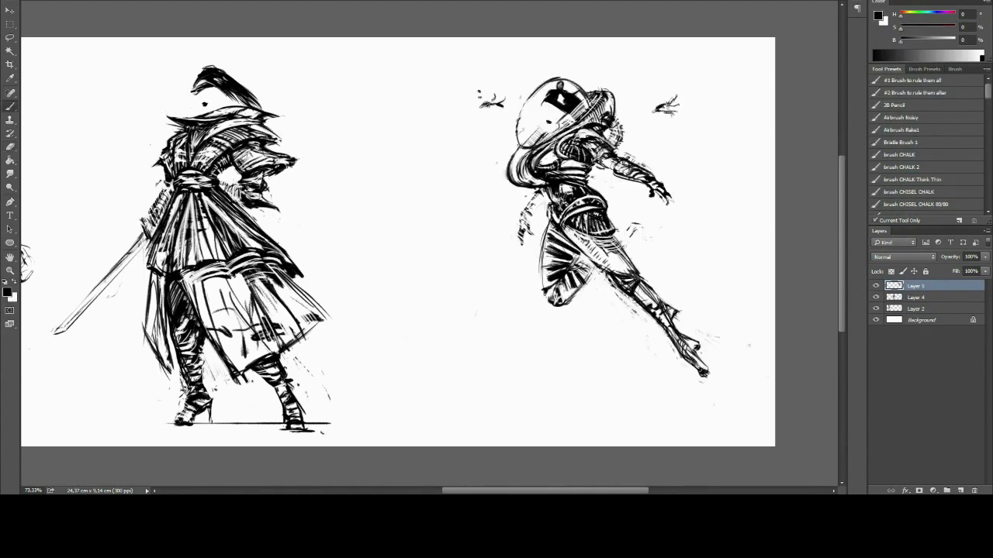
key(ctrl+shift+h)
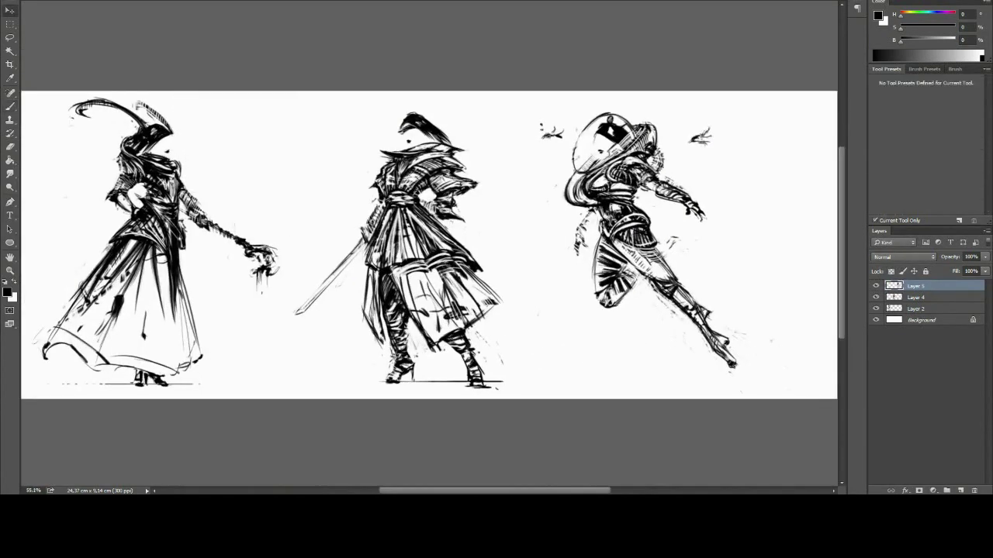
- Stretch the lassoed lower body of the diver taller and deselect
drag(632, 216, 632, 302)
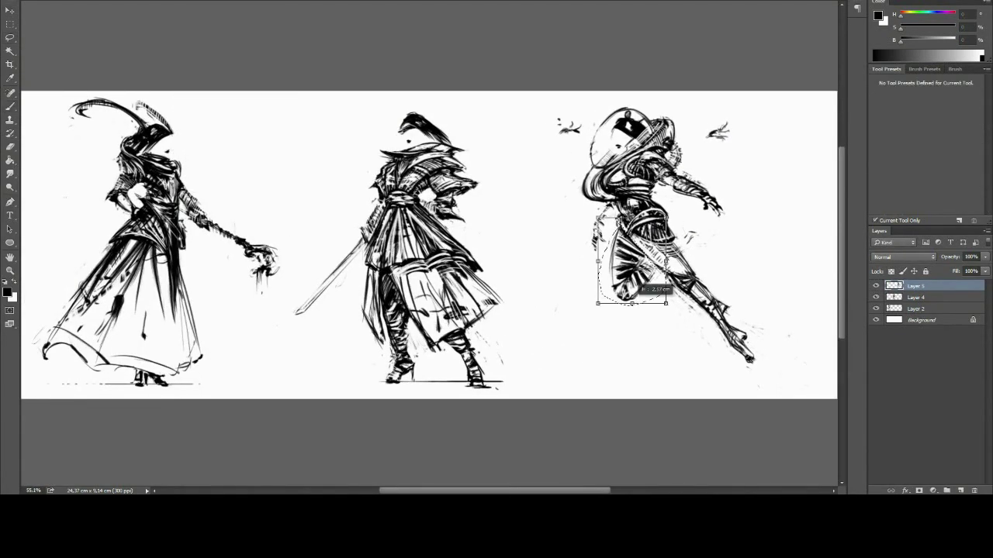
key(Return)
key(ctrl+d)
key(e)
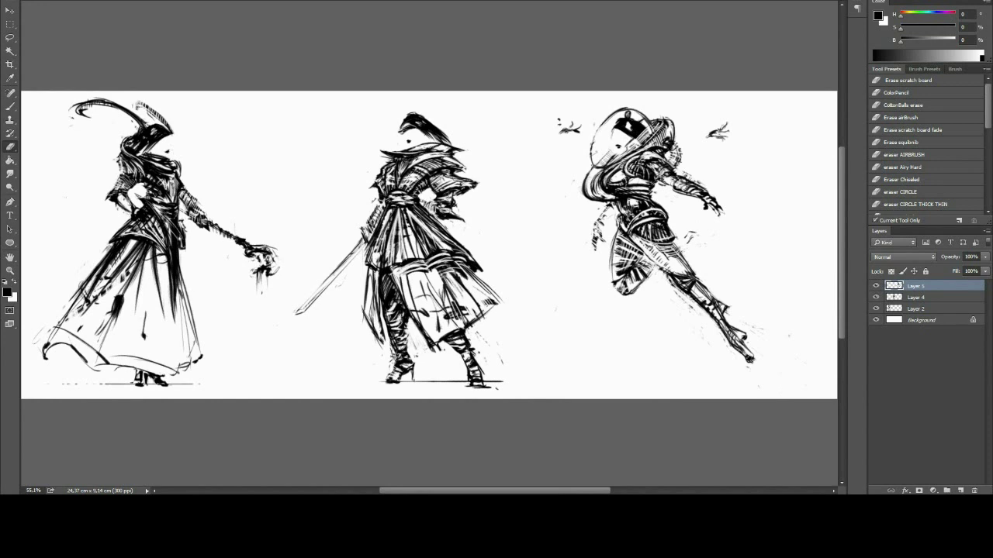
key(b)
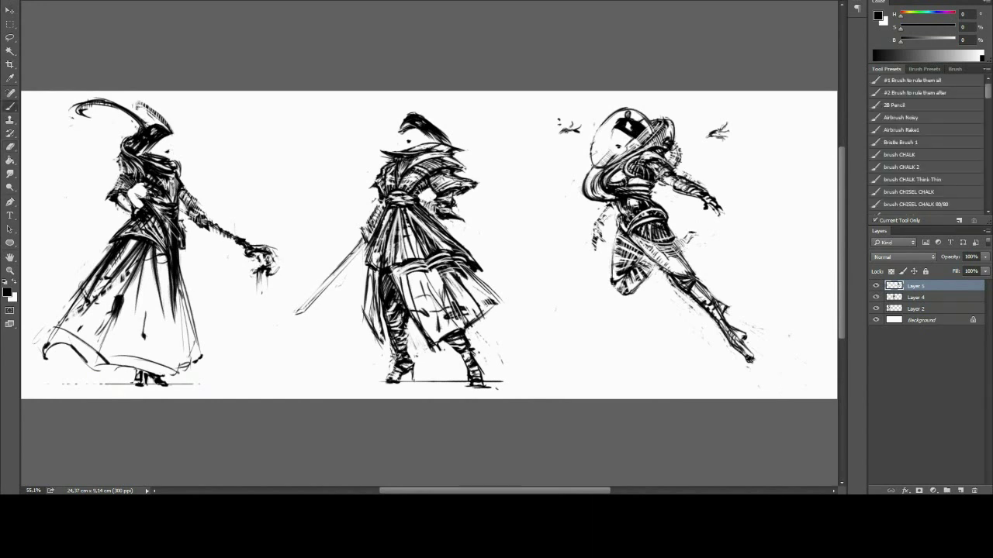
- Free Transform the diver to rotate it so it faces right
key(ctrl+t)
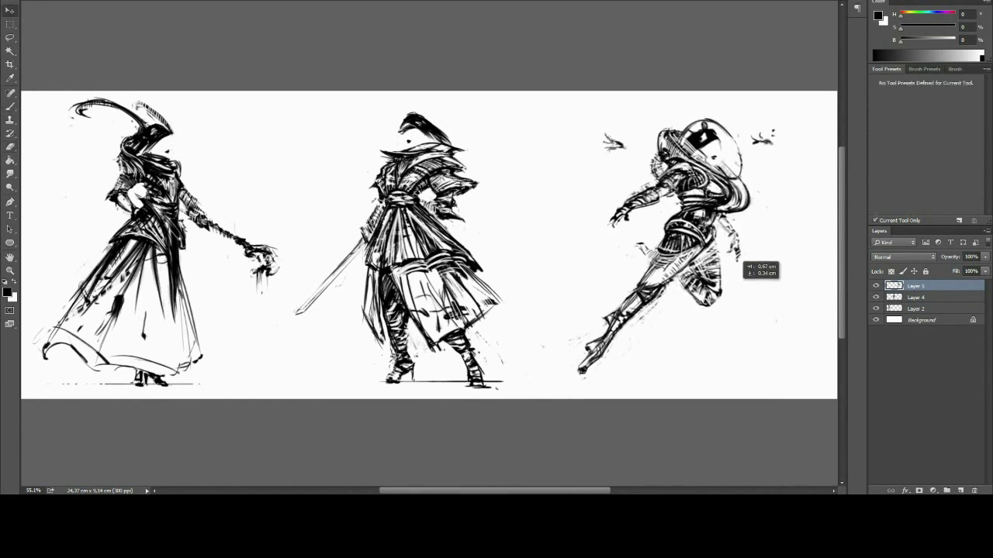
key(Return)
key(e)
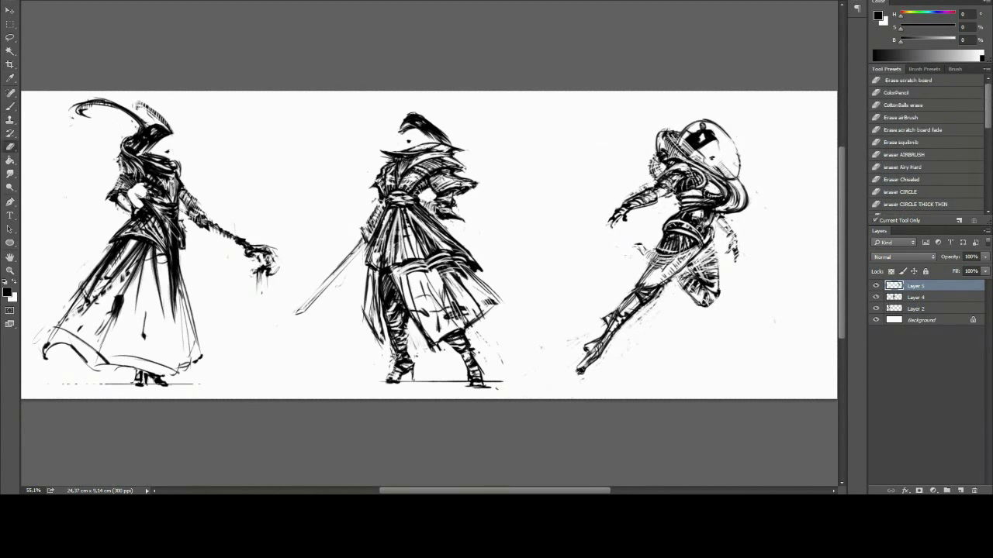
key(ctrl+t)
drag(589, 233, 709, 343)
key(Return)
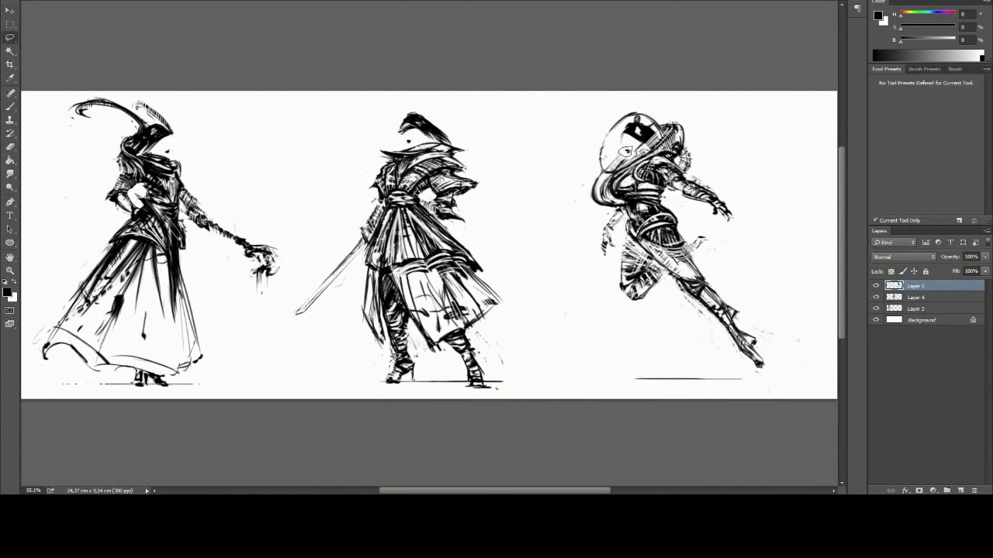
key(v)
scroll(625, 151, down, 1)
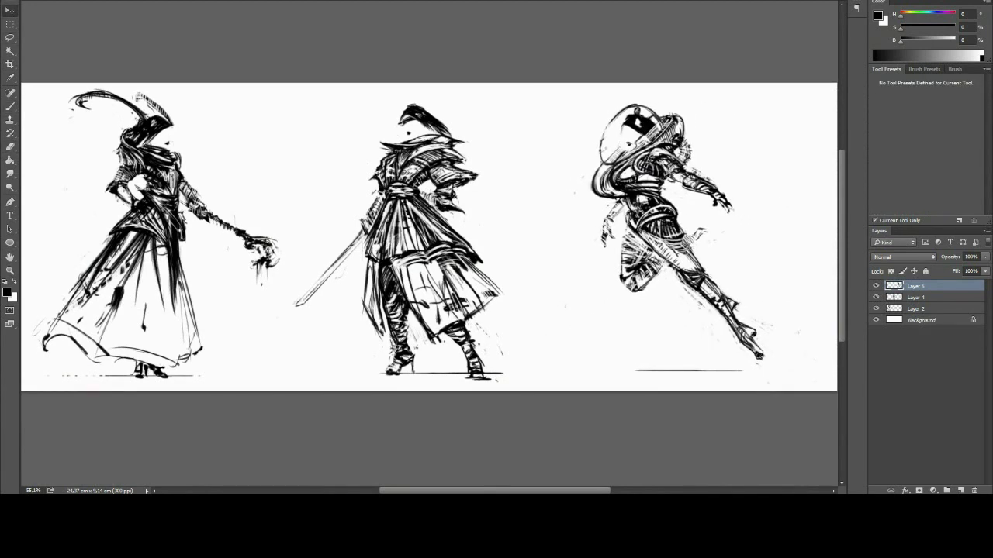
- Set the brush to paint in white, undoing a second attempted lasso transform
key(e)
key(b)
key(x)
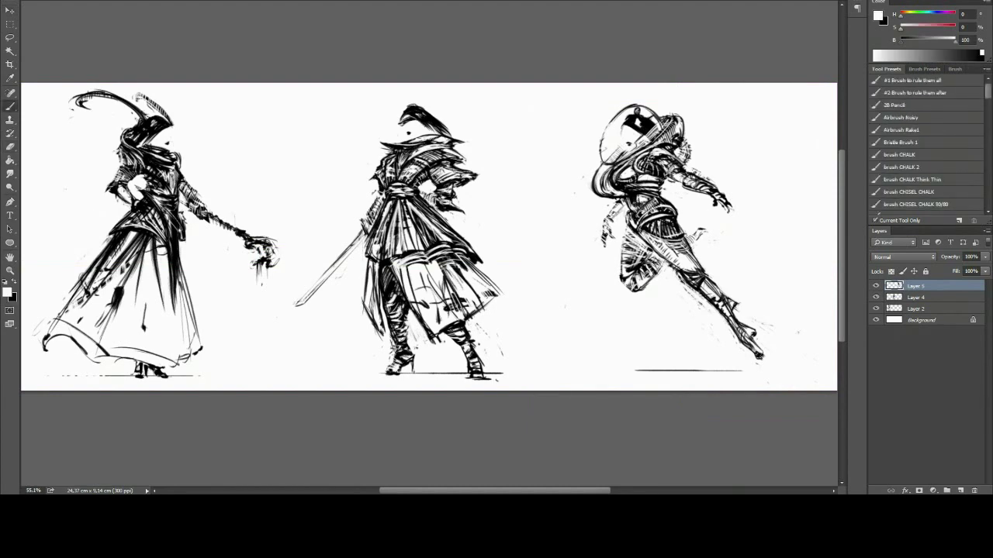
key(x)
key(x)
key(l)
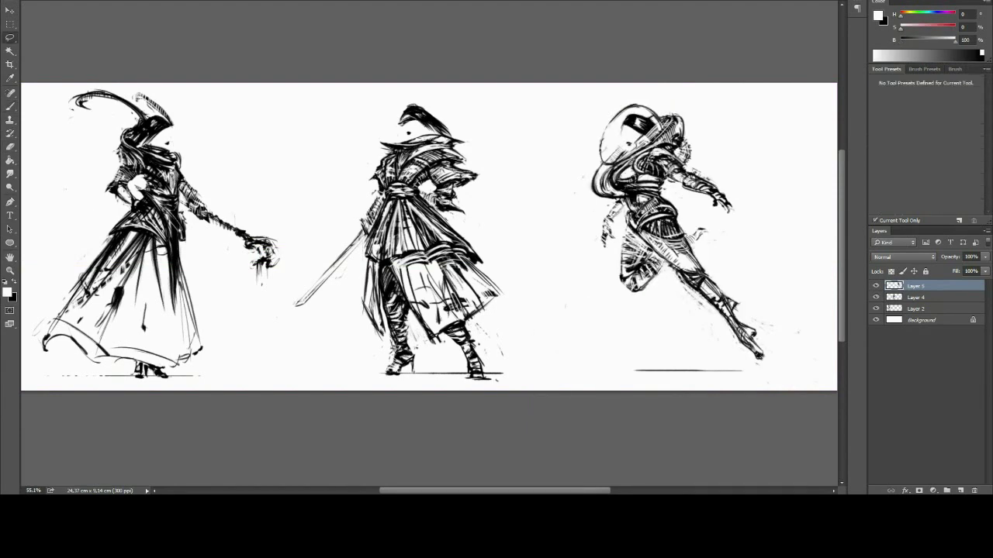
key(ctrl+t)
key(ctrl+z)
key(b)
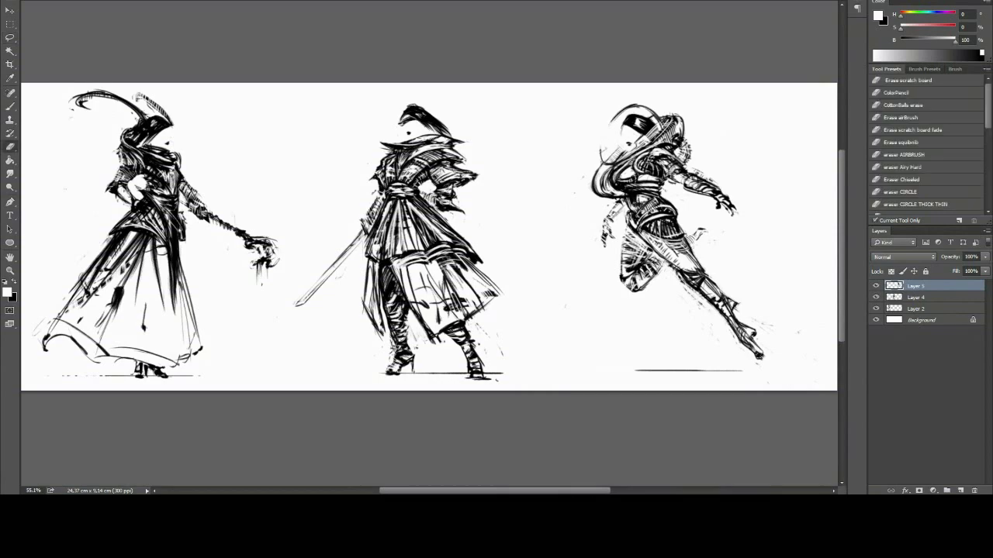